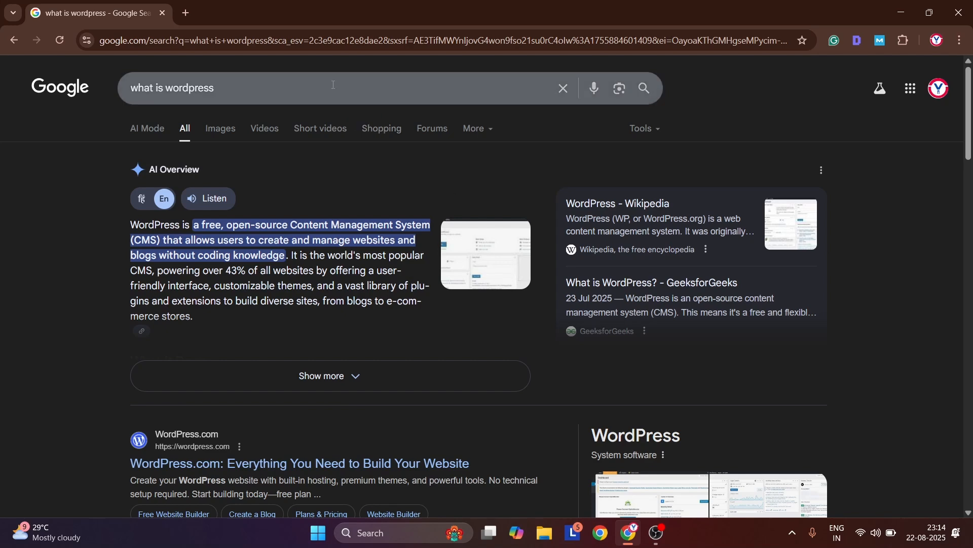
Search Google for "local wp" in a new browser tab
key("ctrl+t")
type("loca")
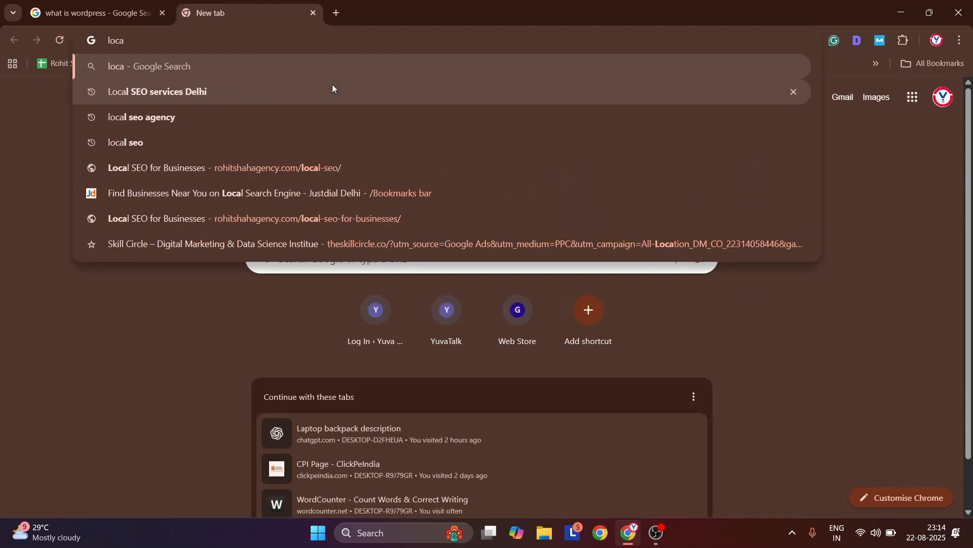
type("l wp")
key("Return")
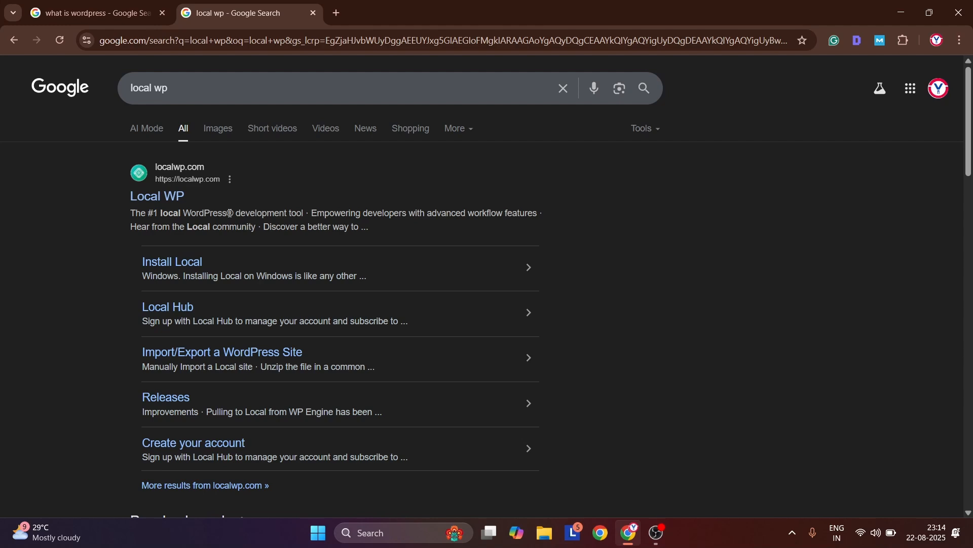
key("ctrl+t")
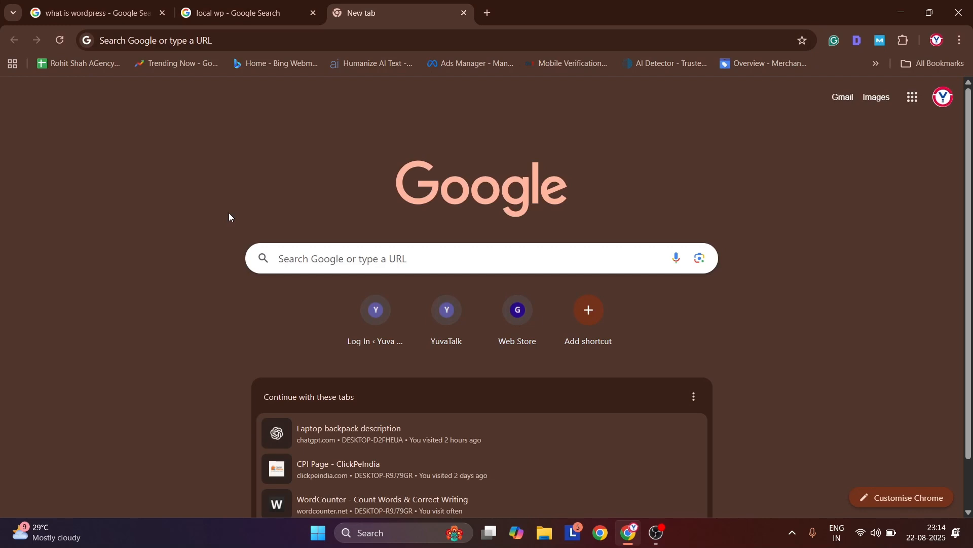
key("ctrl+t")
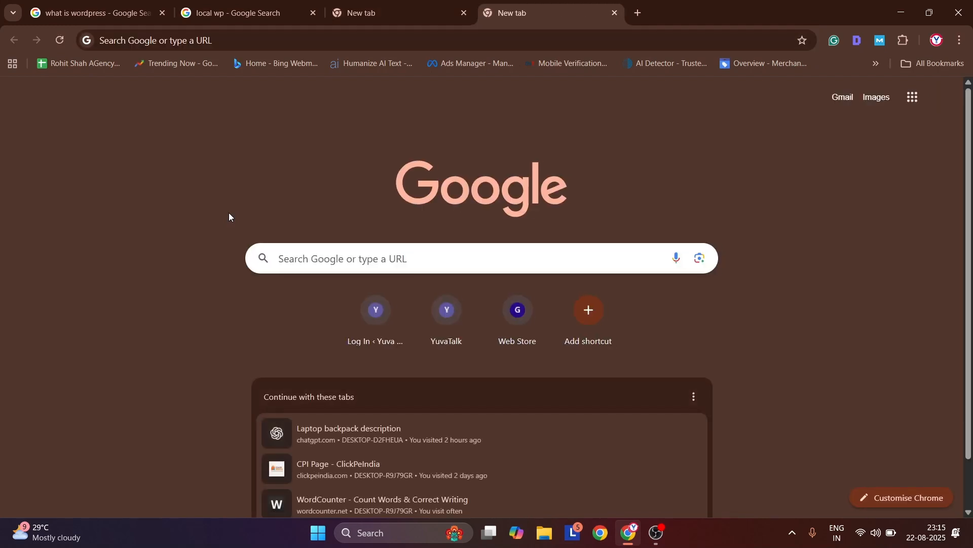
scroll(230, 213, "down", 1)
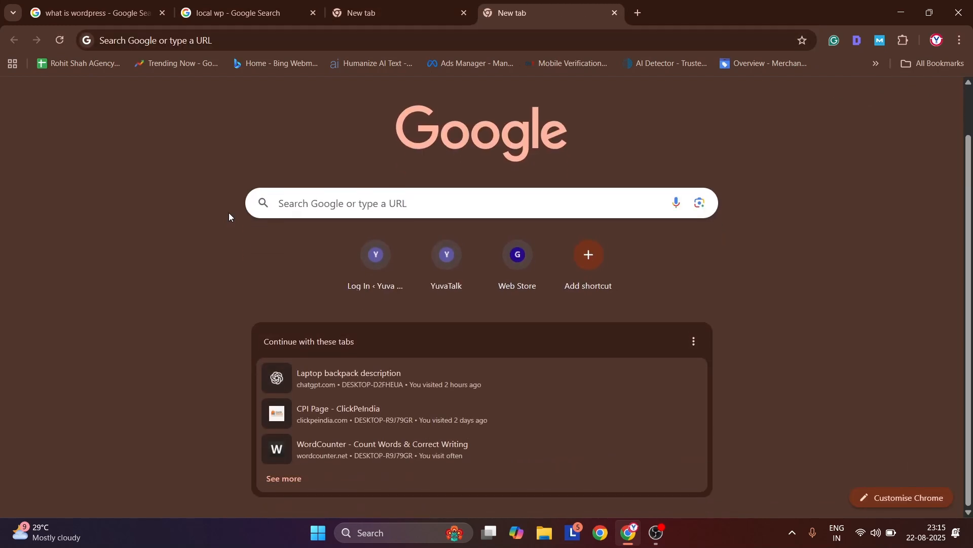
Search in a new tab for the owner's digital marketing agency, open its website and look over the homepage
key("ctrl+t")
type("rohit")
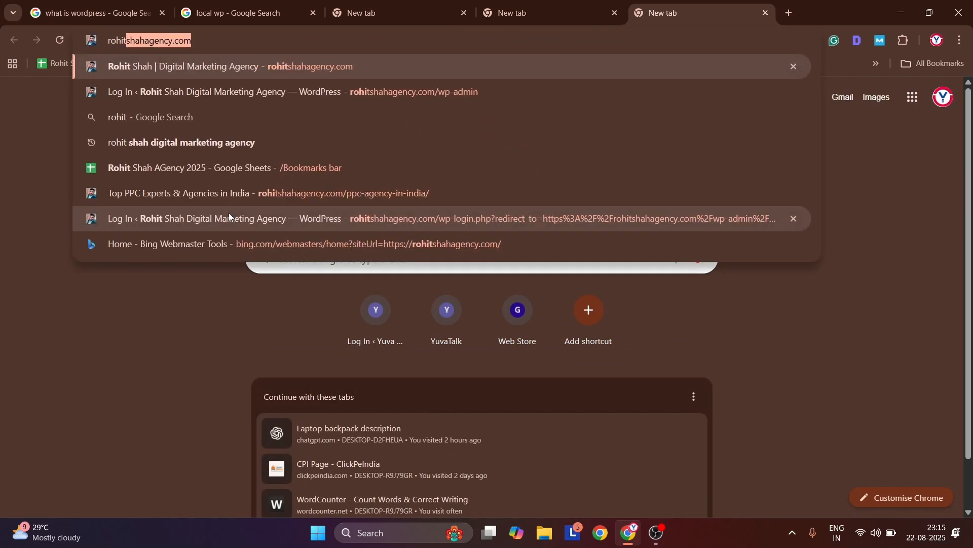
type(" shah")
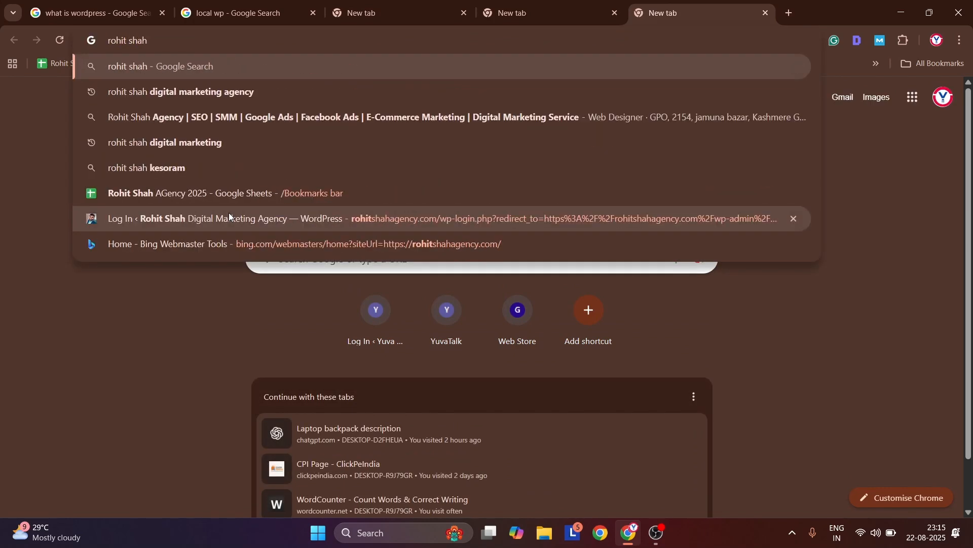
key("Down")
key("Return")
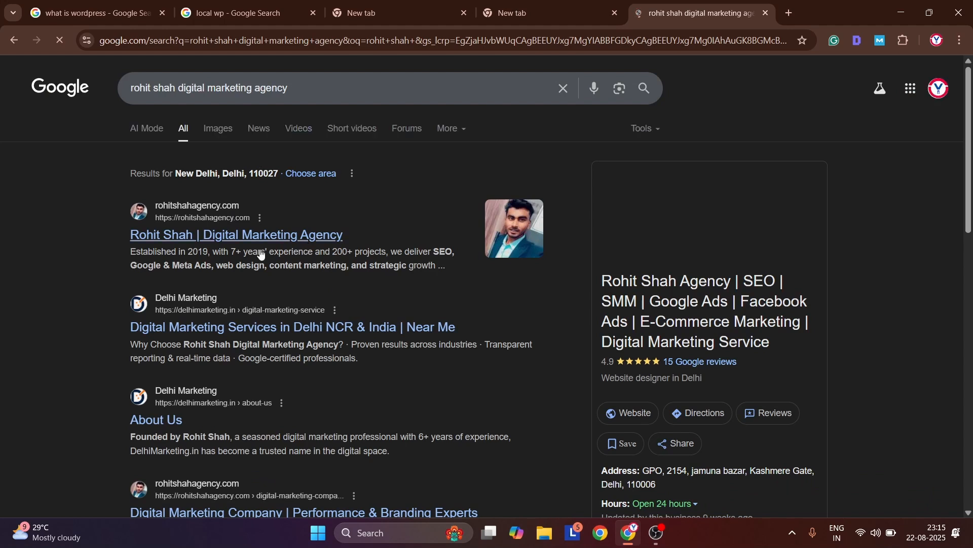
left_click(218, 238)
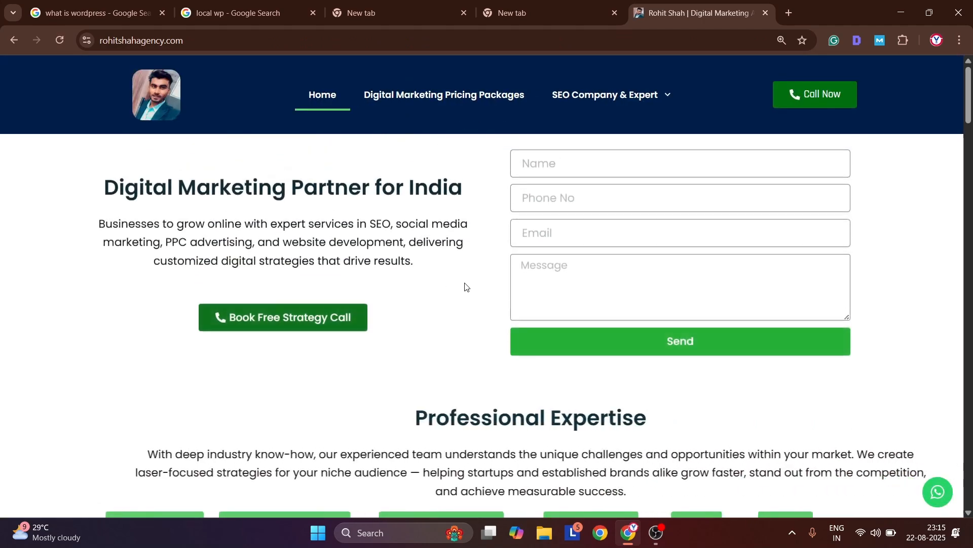
scroll(464, 282, "down", 5)
scroll(463, 285, "up", 5)
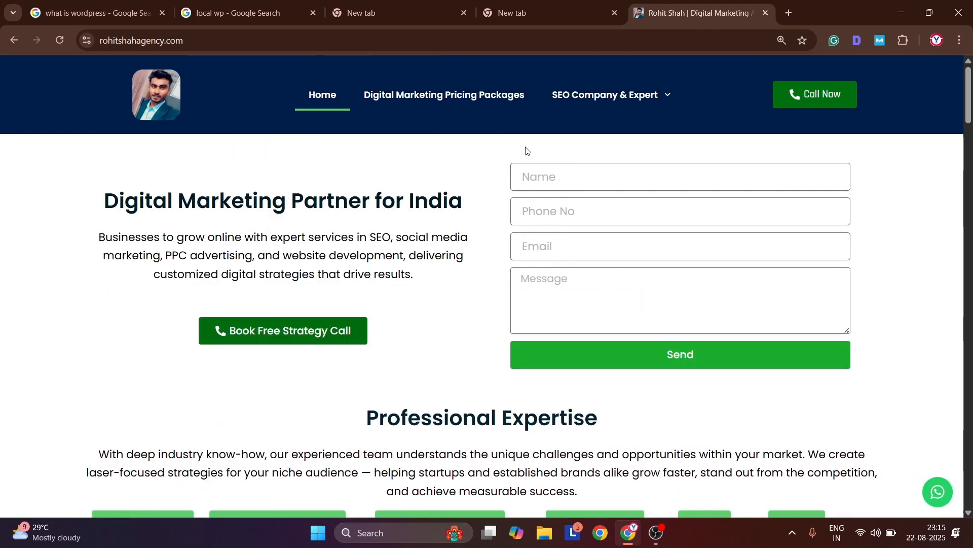
Close the two blank tabs and the agency website tab to return to the "local wp" results
left_click(505, 18)
middle_click(505, 17)
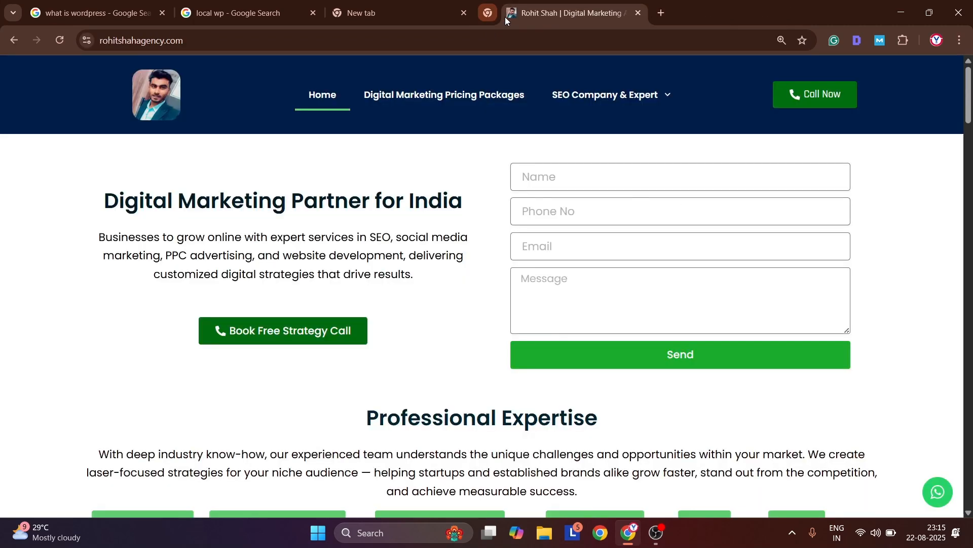
left_click(404, 12)
middle_click(404, 13)
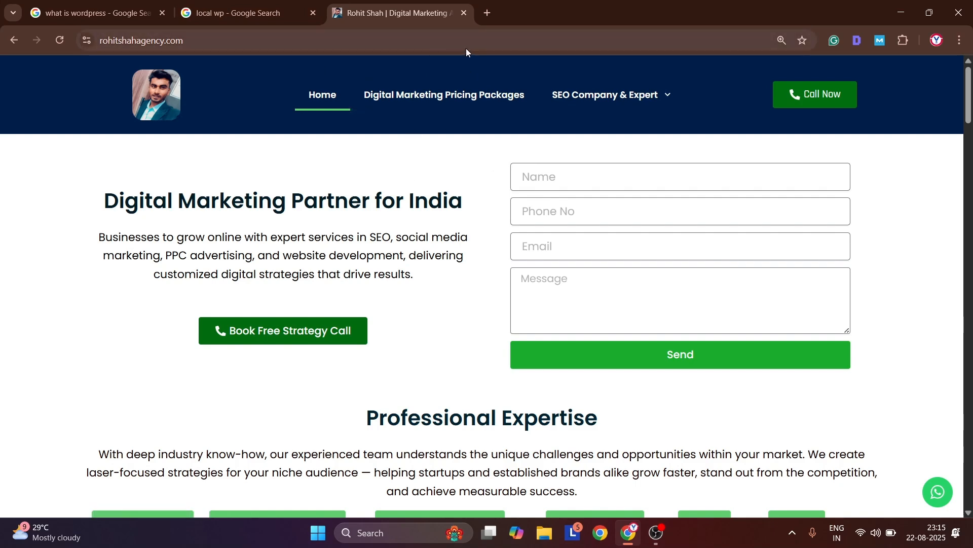
key("ctrl+w")
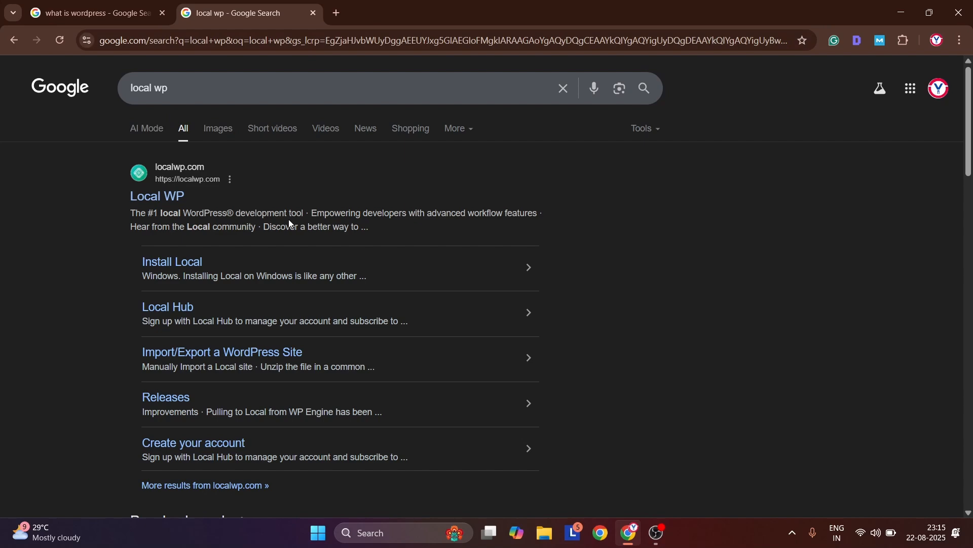
Search Google for "xampp download" in a new tab
key("ctrl+t")
type("a")
key("BackSpace")
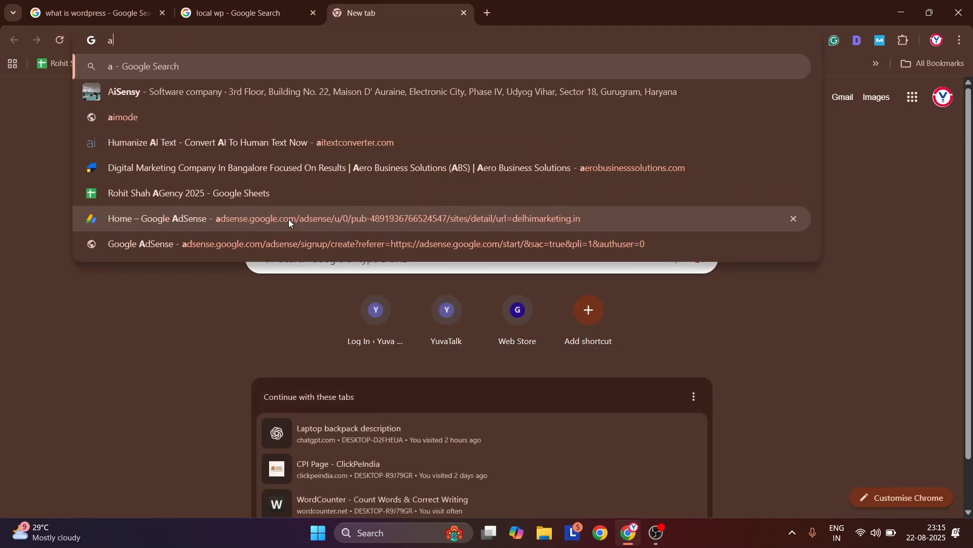
key("BackSpace")
type("xampp download")
key("Down")
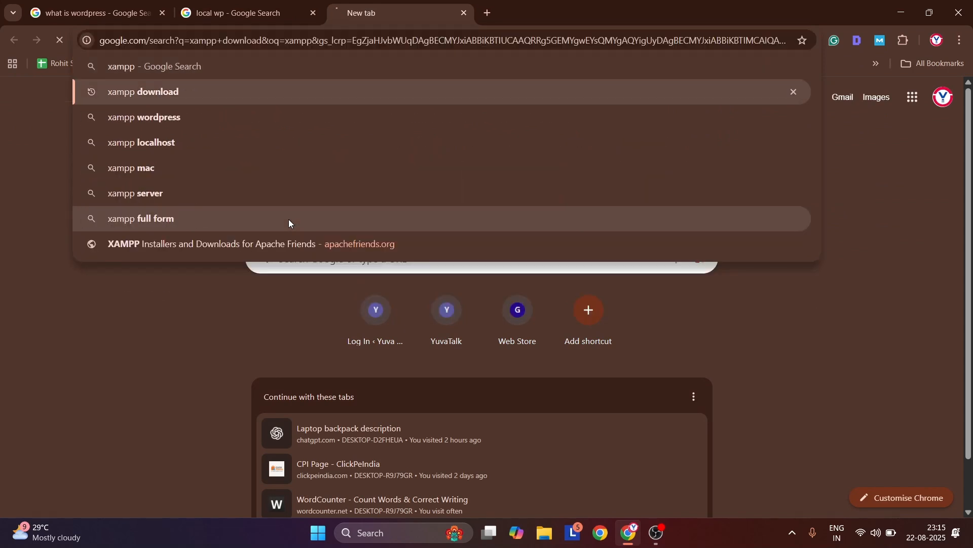
key("Return")
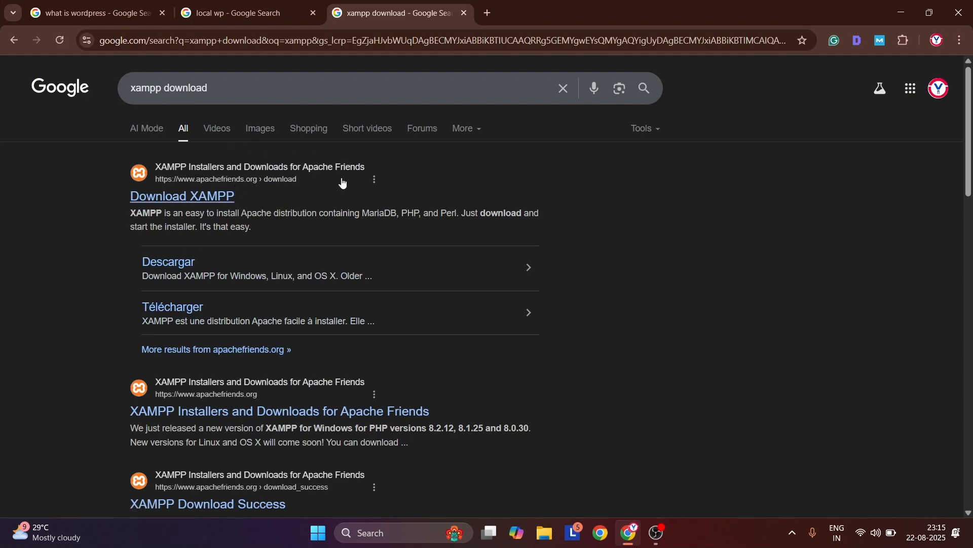
Search Google for "wamp" in another new tab
key("ctrl+t")
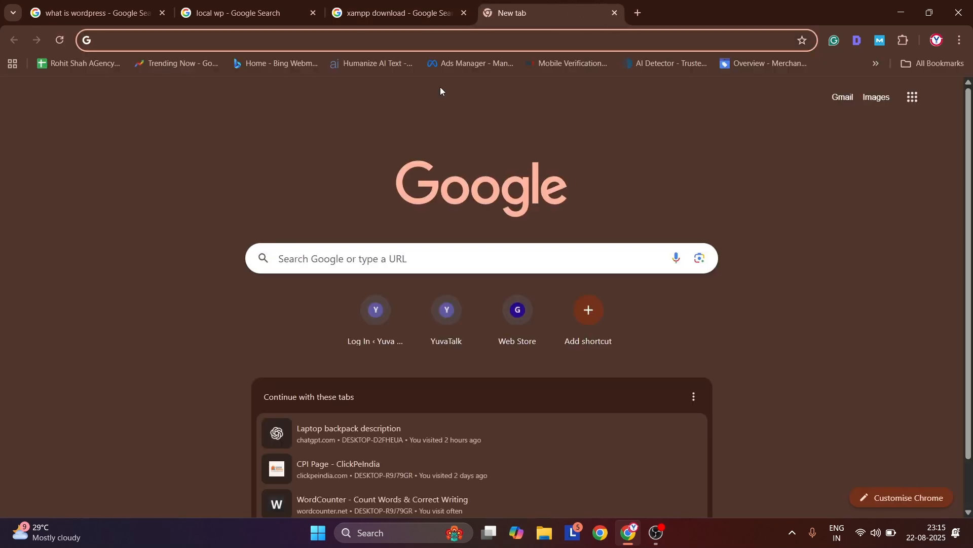
type("wampp")
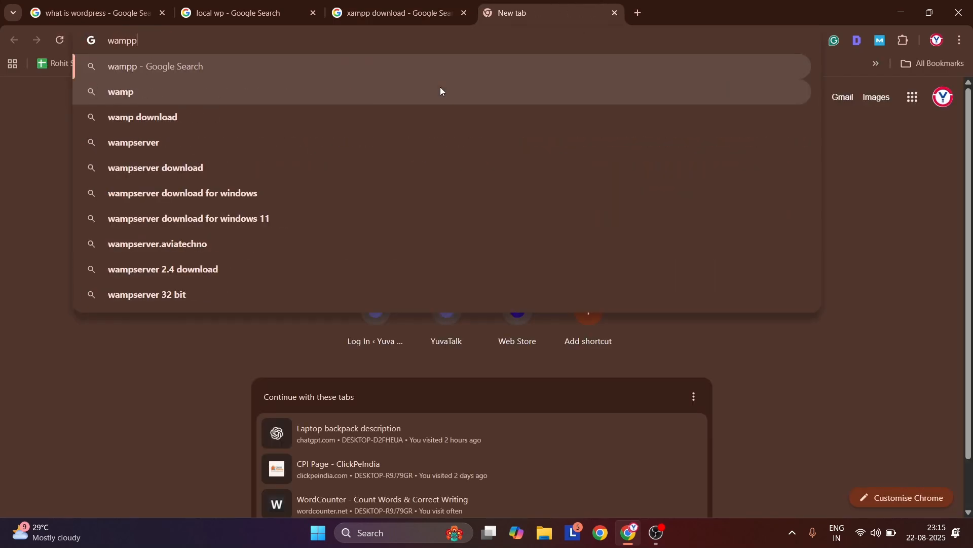
left_click(440, 89)
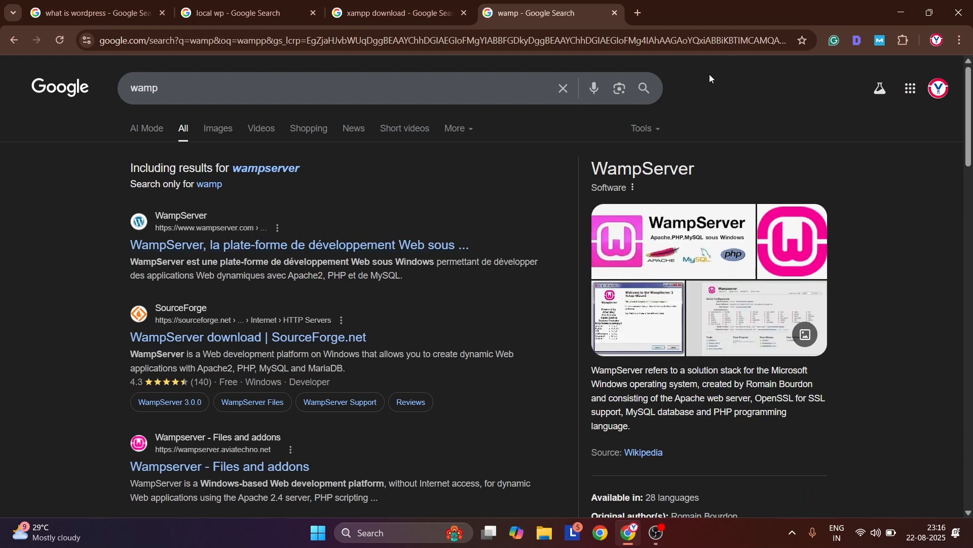
Close the wamp and xampp search tabs and open the Local WP website from the "local wp" results
key("ctrl+w")
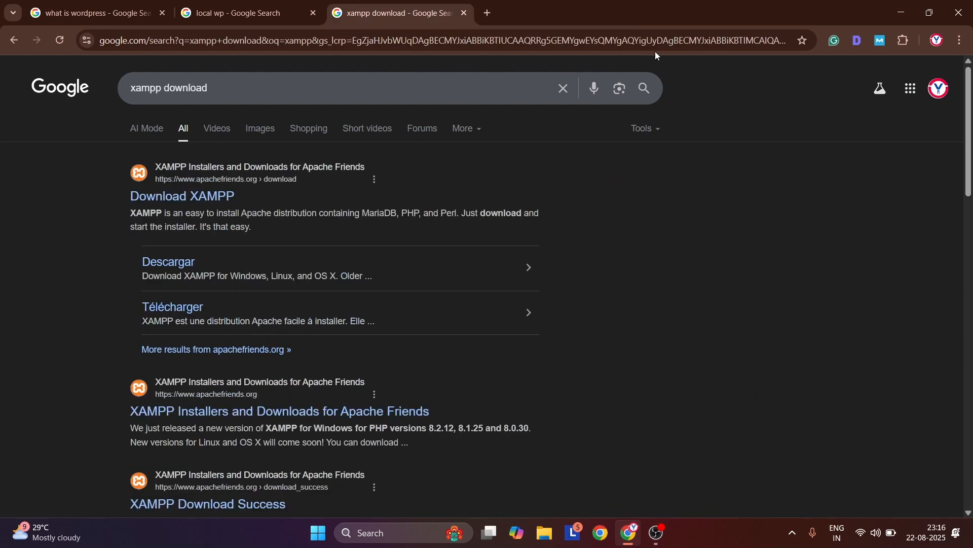
key("ctrl+w")
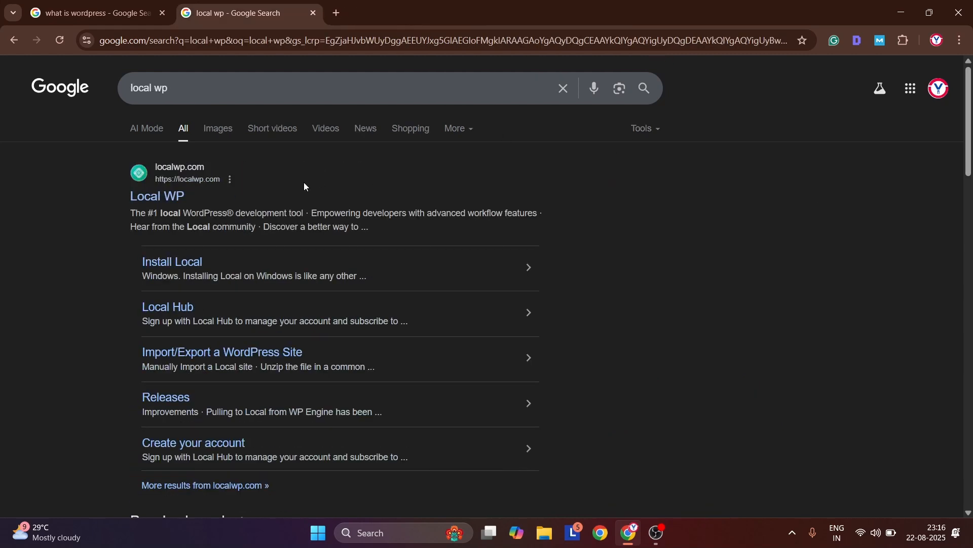
left_click(142, 196)
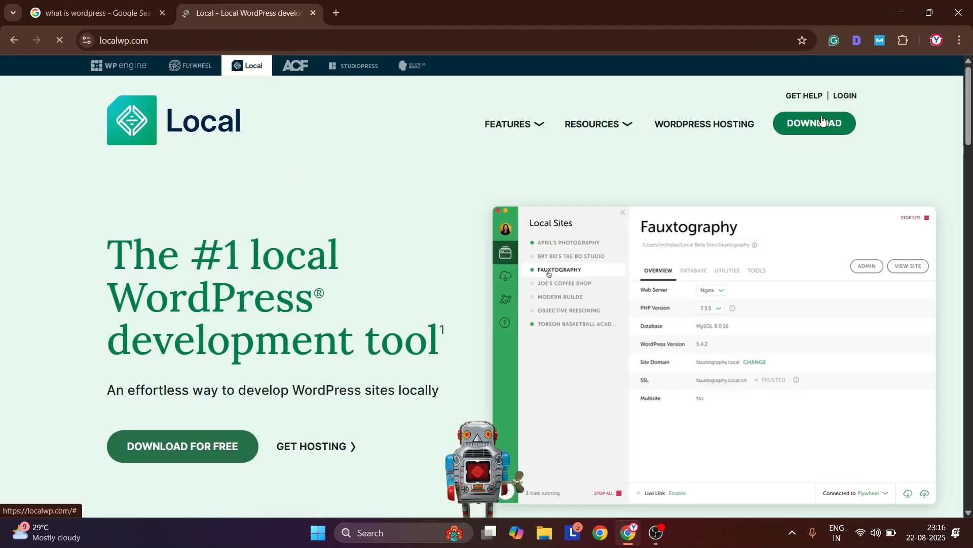
Open the download form for Local and set the platform to Windows
left_click(819, 117)
left_click(423, 265)
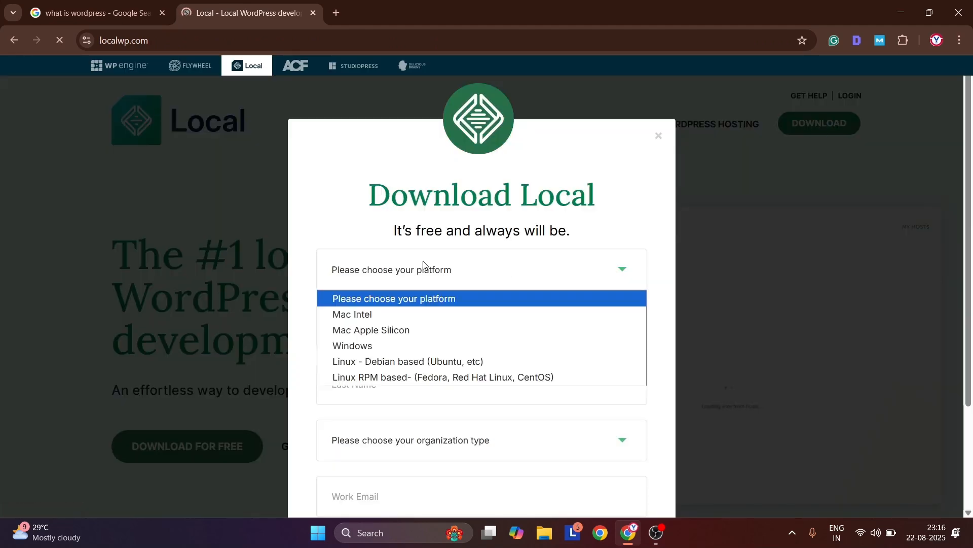
left_click(389, 347)
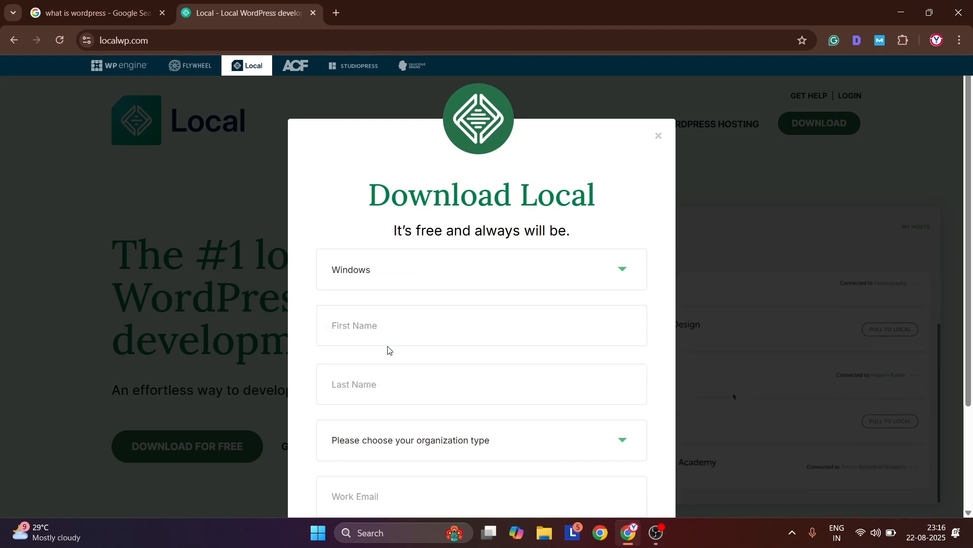
Fill in the first and last name on the download form and set the organization type to Agency
left_click(394, 325)
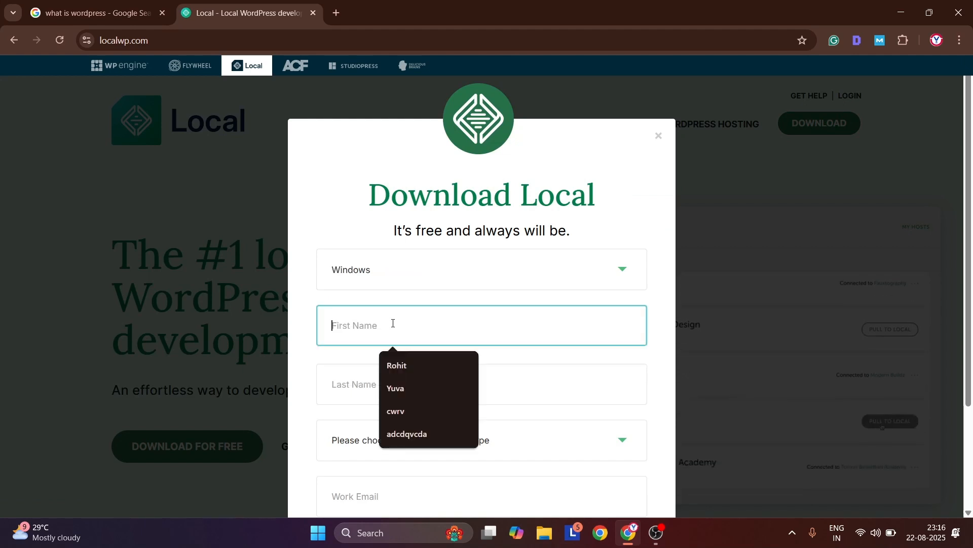
left_click(429, 369)
left_click(430, 369)
type("Shah")
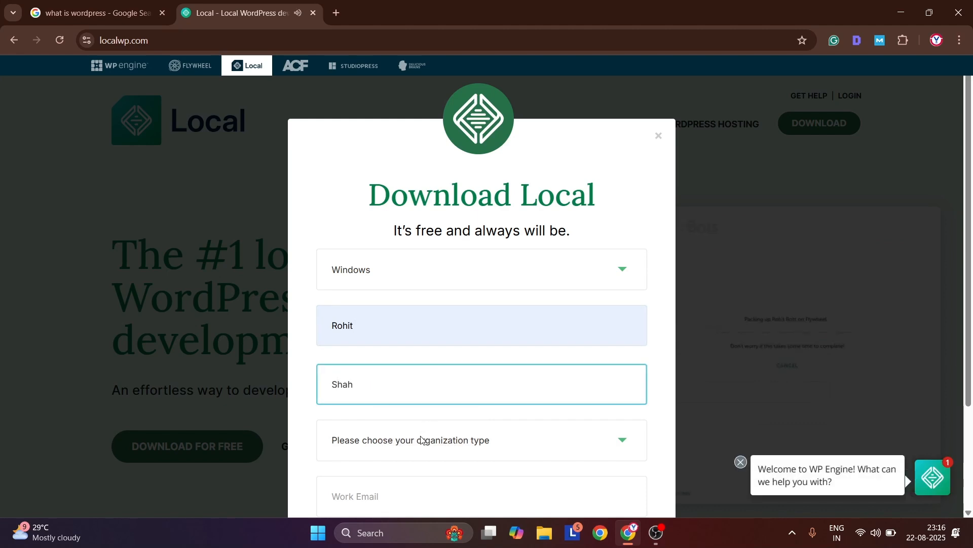
left_click(389, 459)
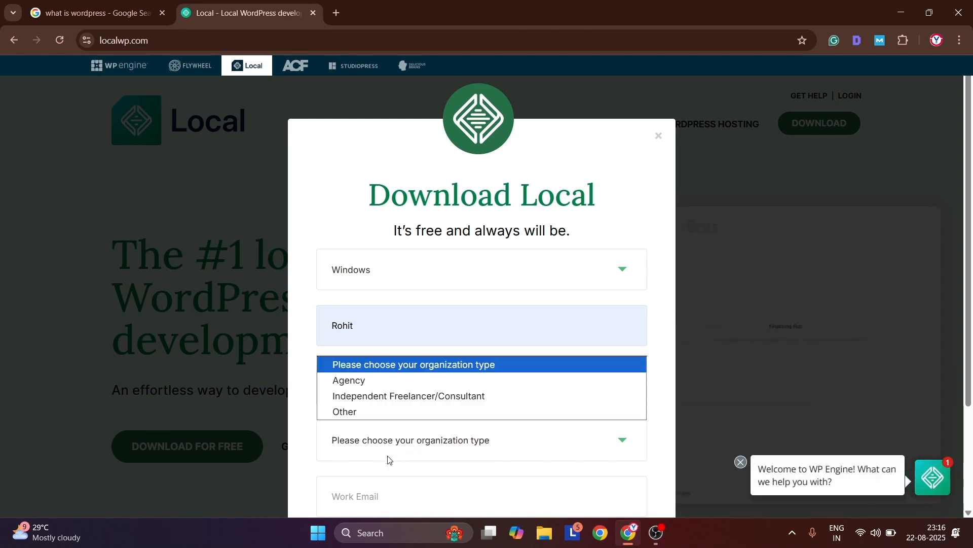
left_click(376, 380)
Enter the work email, submit the form to download the Local installer, and check its download status
scroll(459, 328, "down", 3)
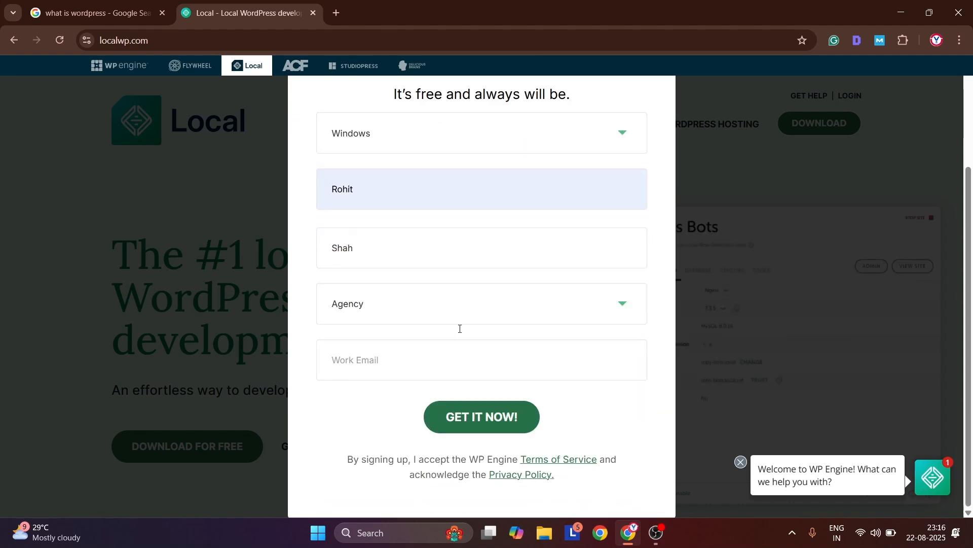
left_click(405, 359)
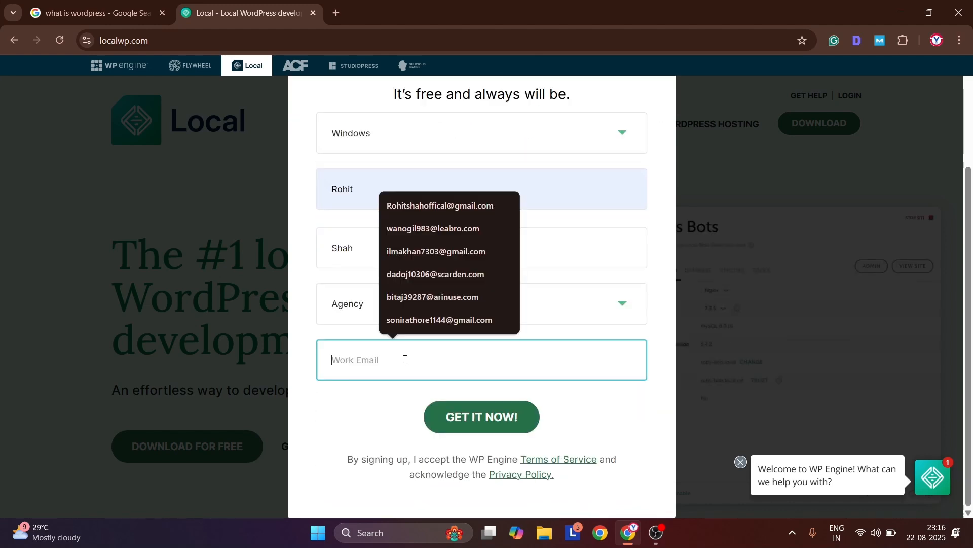
left_click(442, 206)
left_click(466, 417)
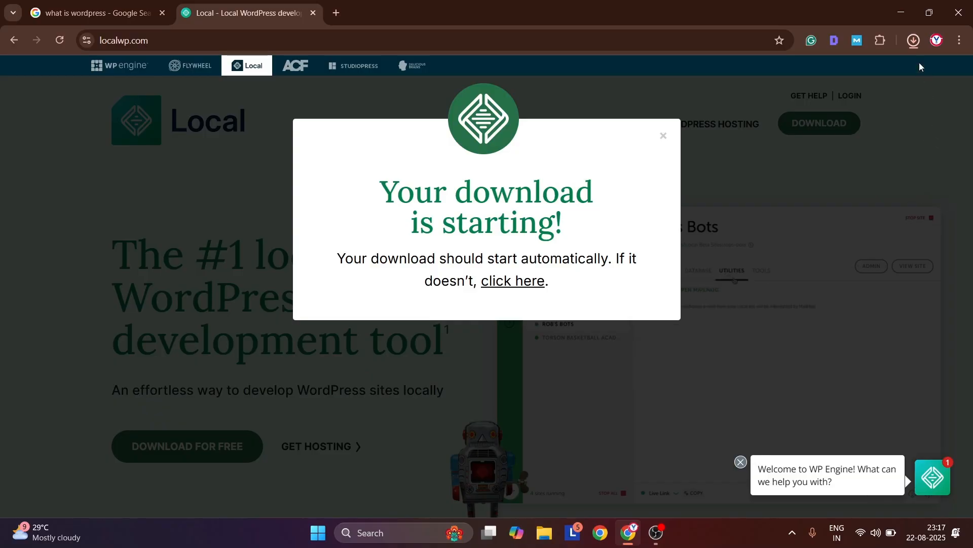
left_click(914, 45)
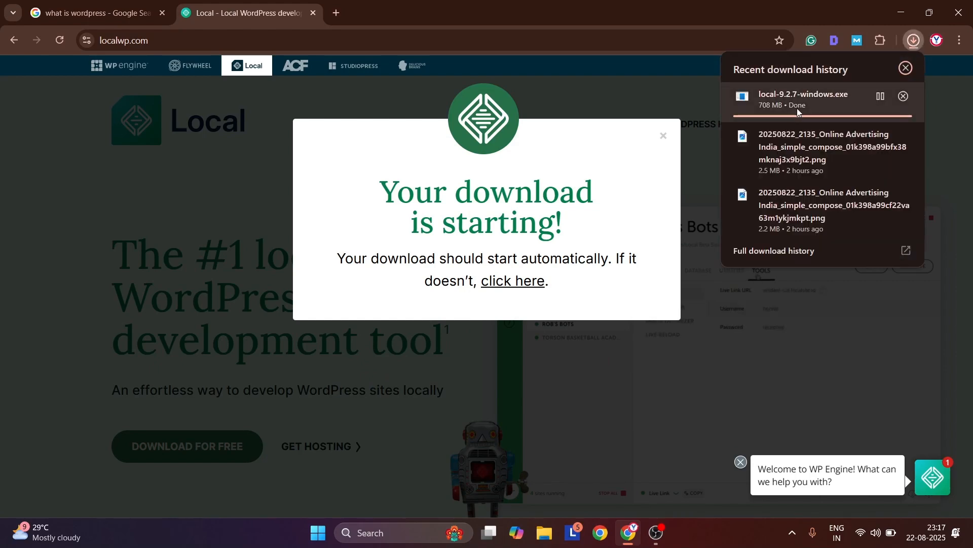
left_click(741, 324)
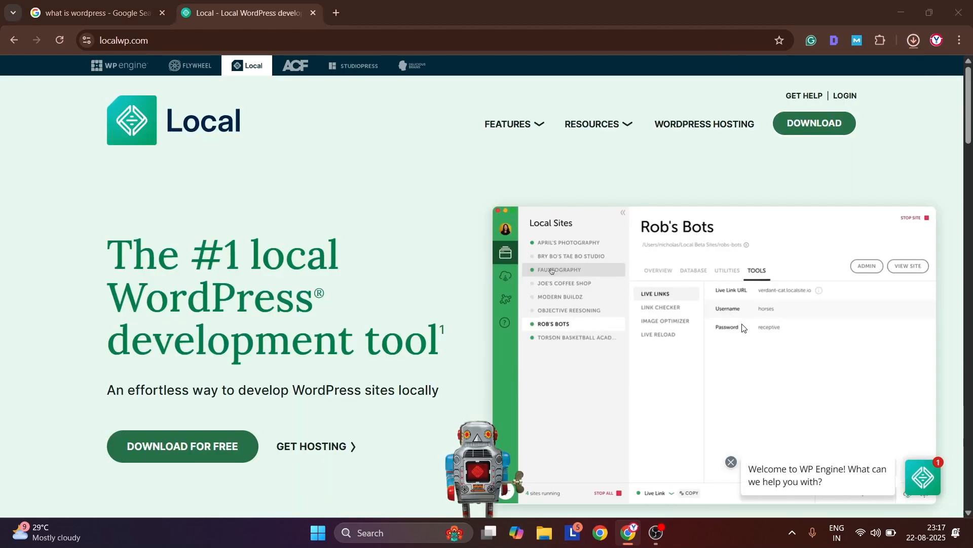
Switch to File Explorer and launch the local-9.2.7-windows installer from the Downloads folder
key("super+e")
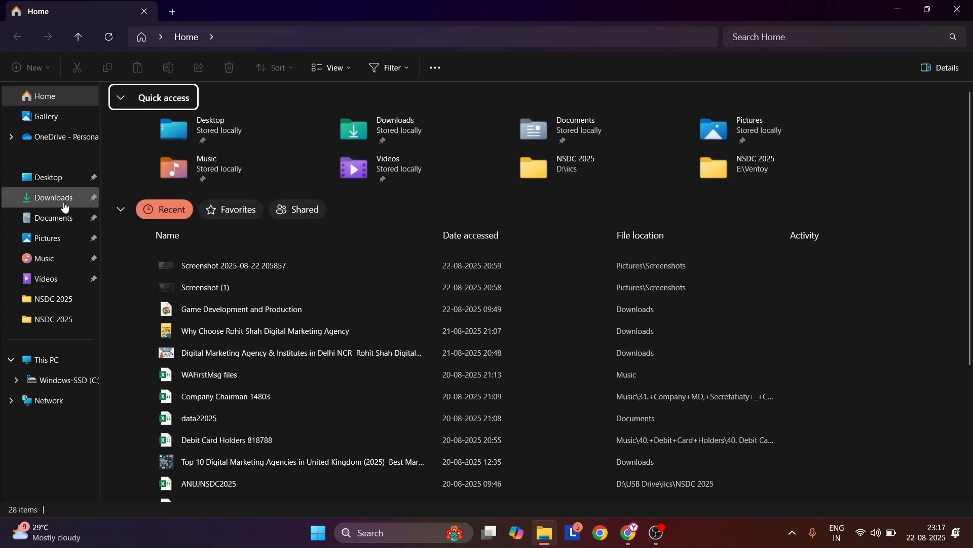
left_click(64, 203)
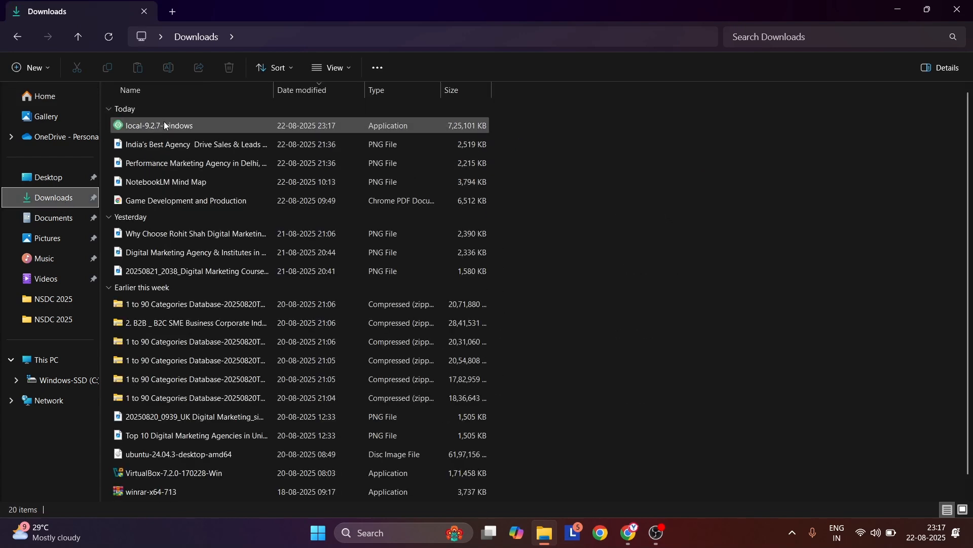
double_click(190, 126)
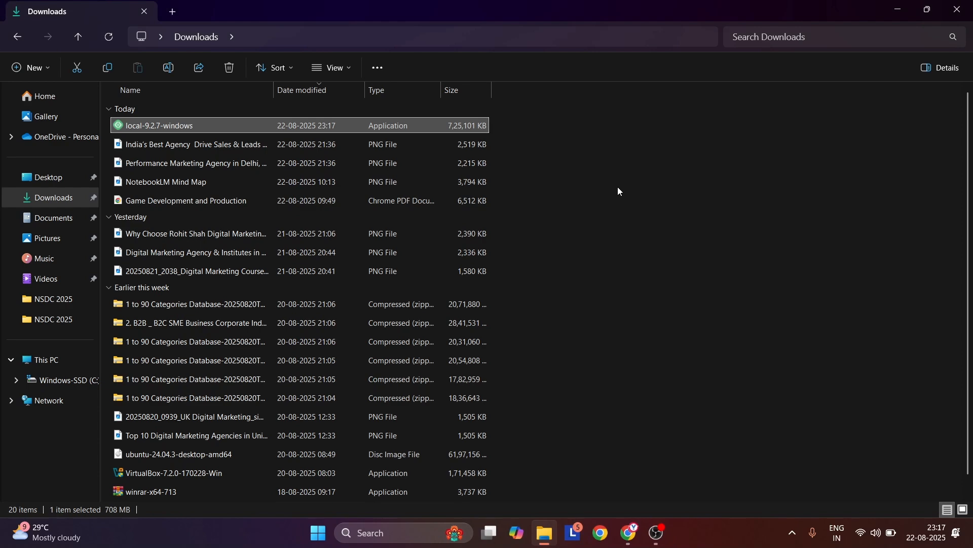
Install Local for the current user only in the default destination folder and finish the setup with Run Local enabled
key("super+d")
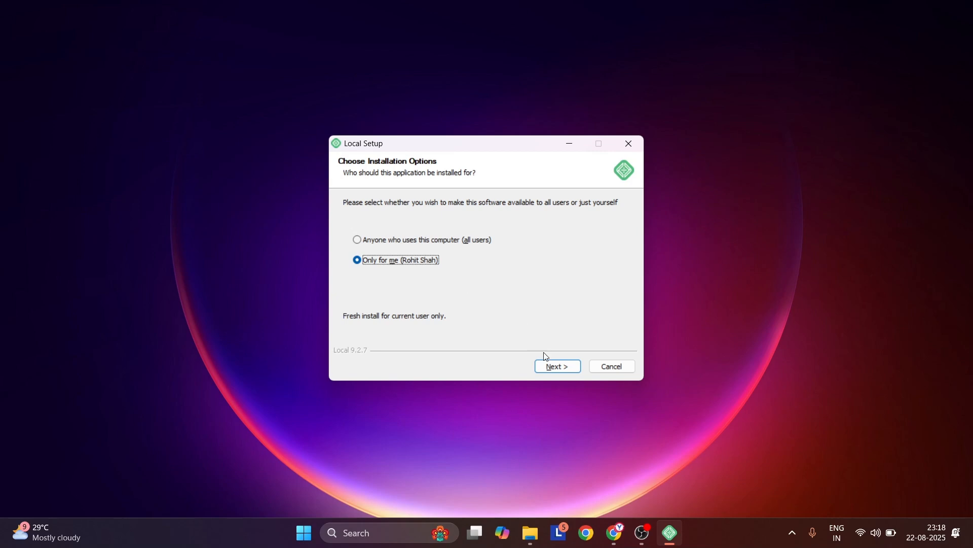
key("alt+space")
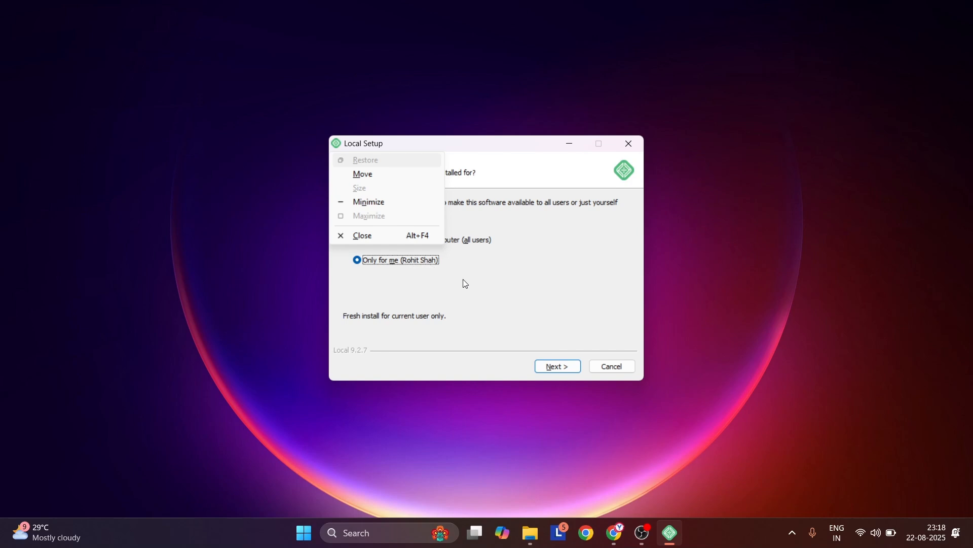
left_click(462, 279)
left_click(549, 371)
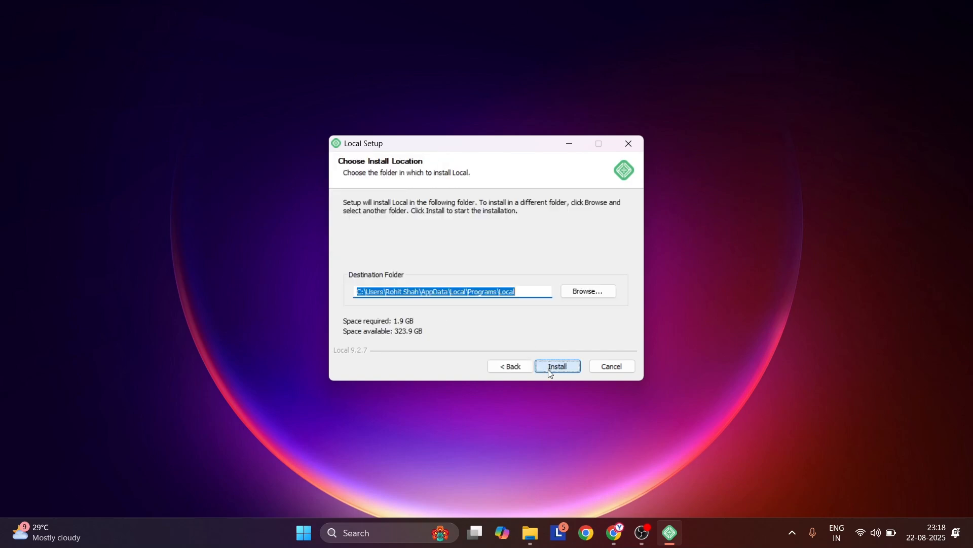
left_click(549, 371)
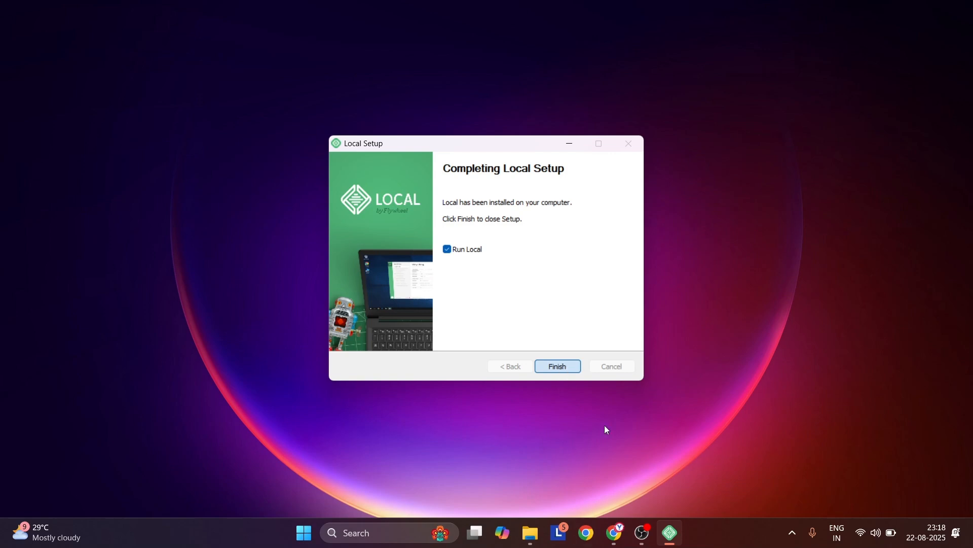
left_click(556, 366)
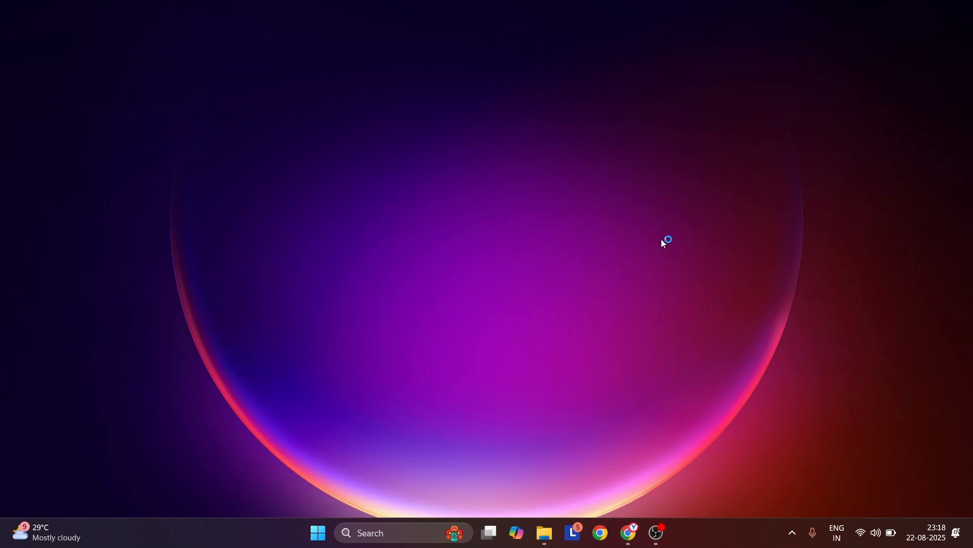
Find and open the Local app from Windows search and agree to its Terms of Service
key("super")
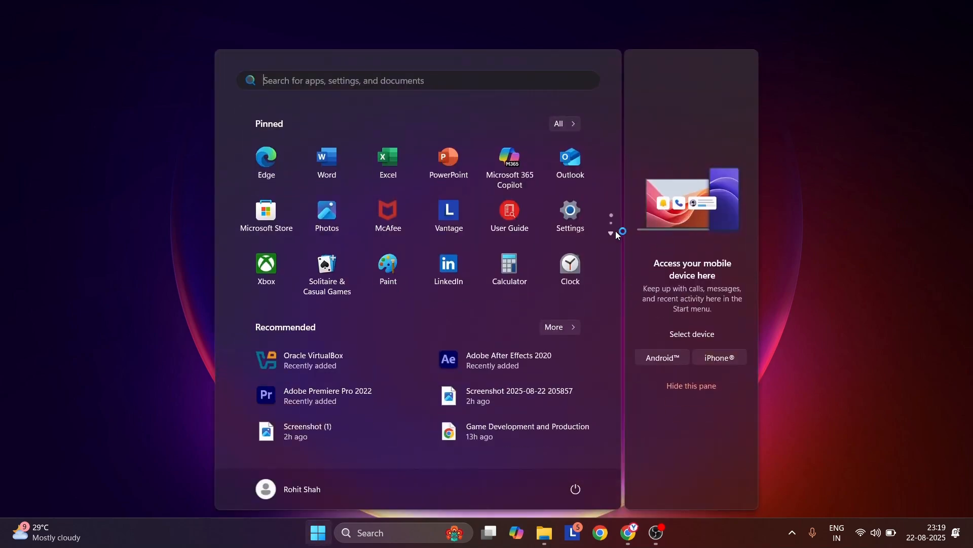
type("local")
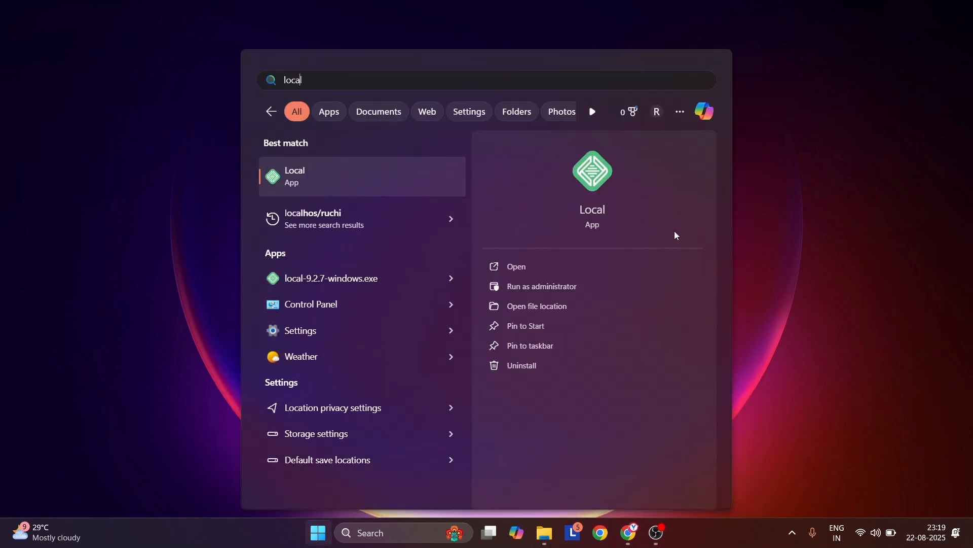
left_click(552, 267)
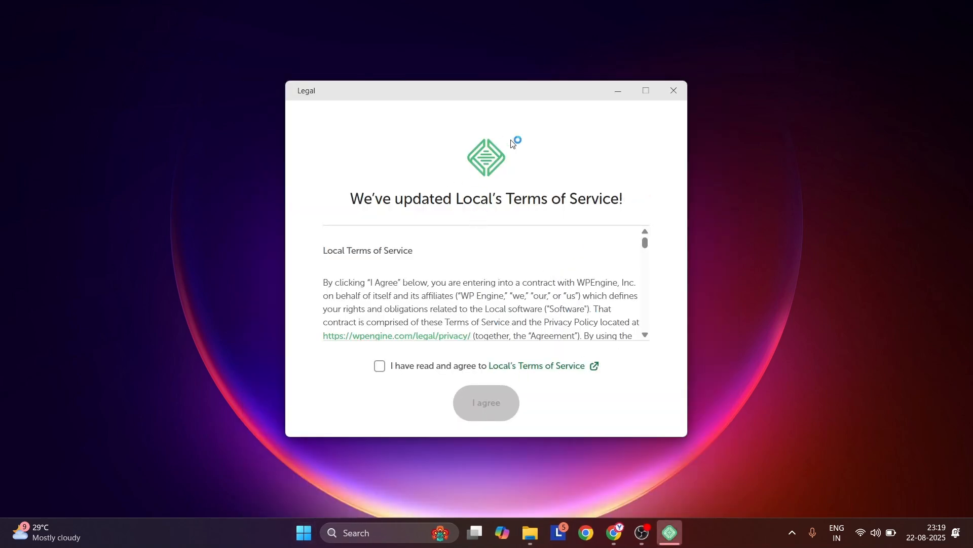
left_click(396, 366)
left_click(486, 403)
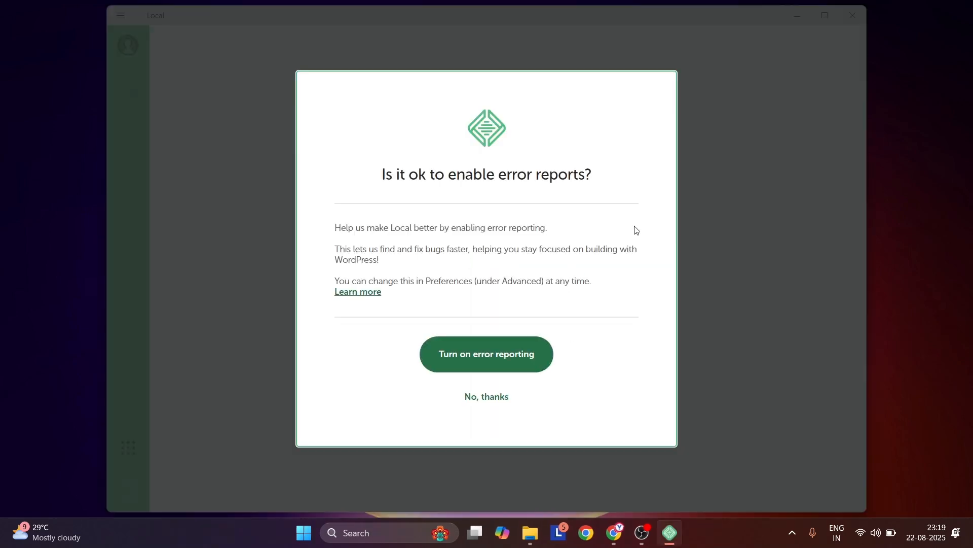
left_click(551, 361)
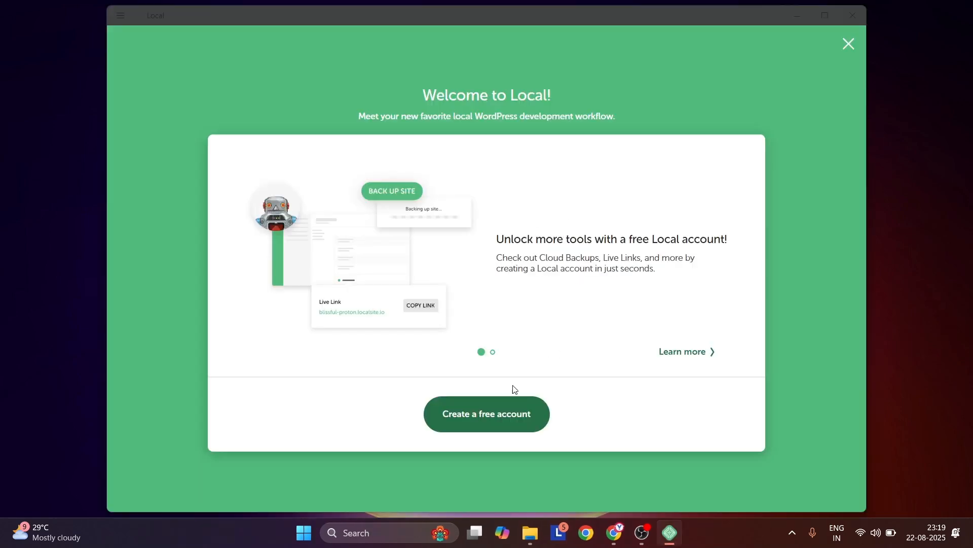
Dismiss the free account offer on the welcome screen and decline error reporting
left_click(849, 43)
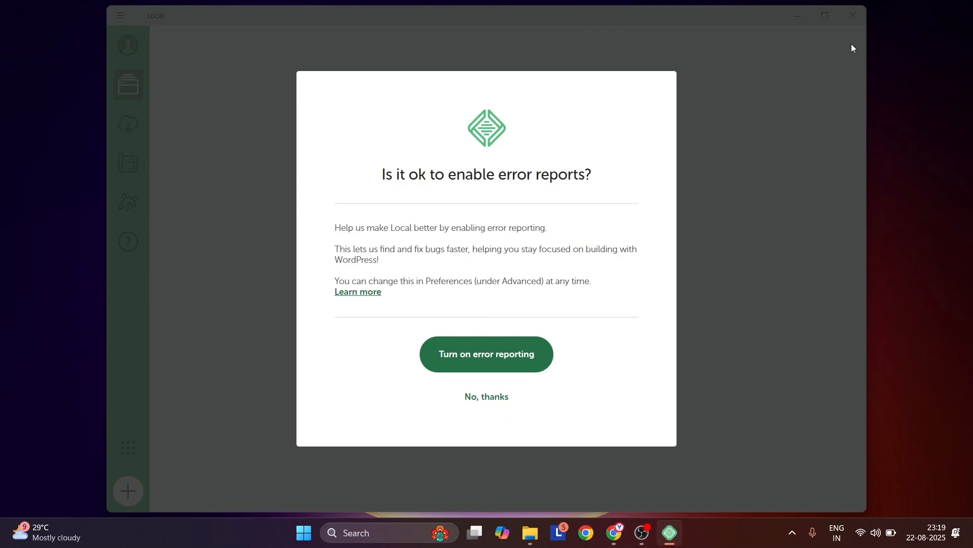
left_click(475, 398)
left_click(475, 398)
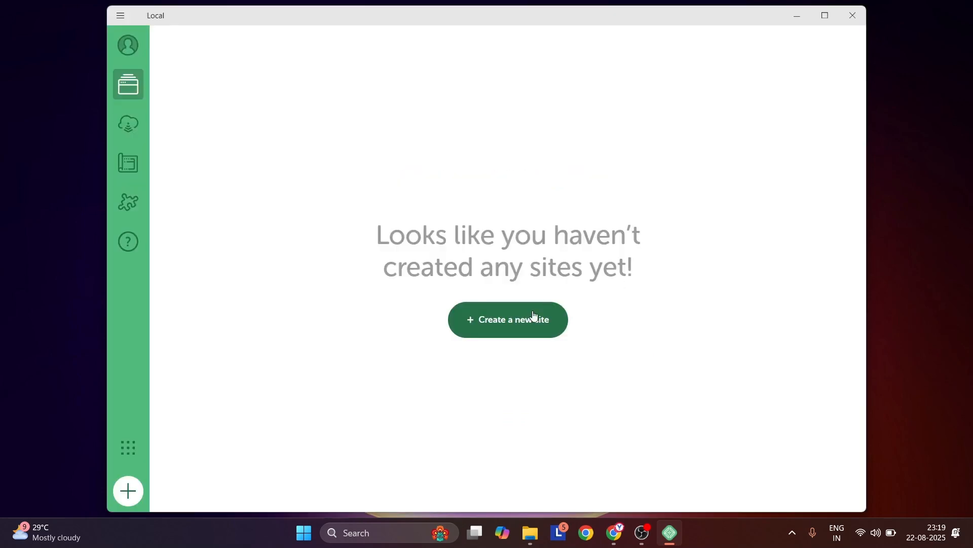
Start creating a new site and enter the agency's name as the site name
left_click(504, 329)
left_click(814, 494)
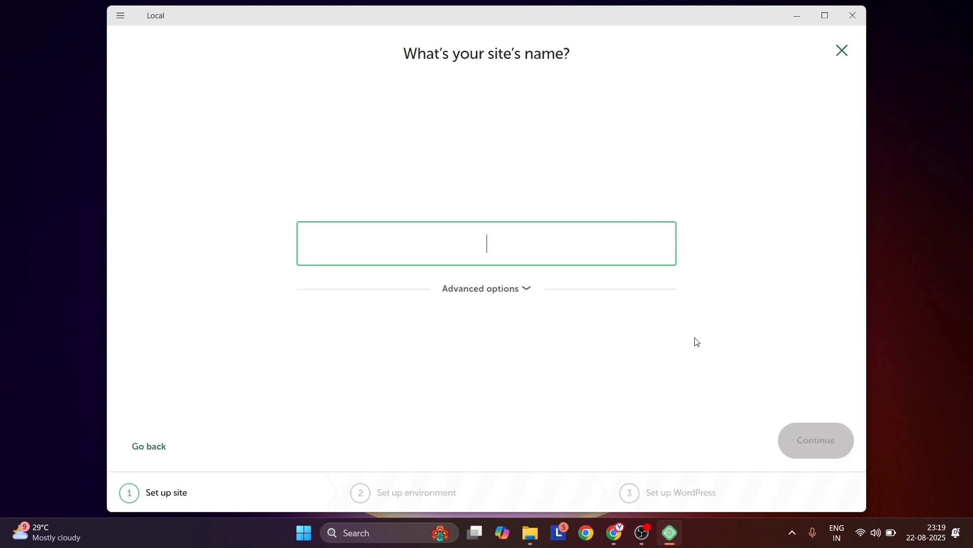
type("Roh")
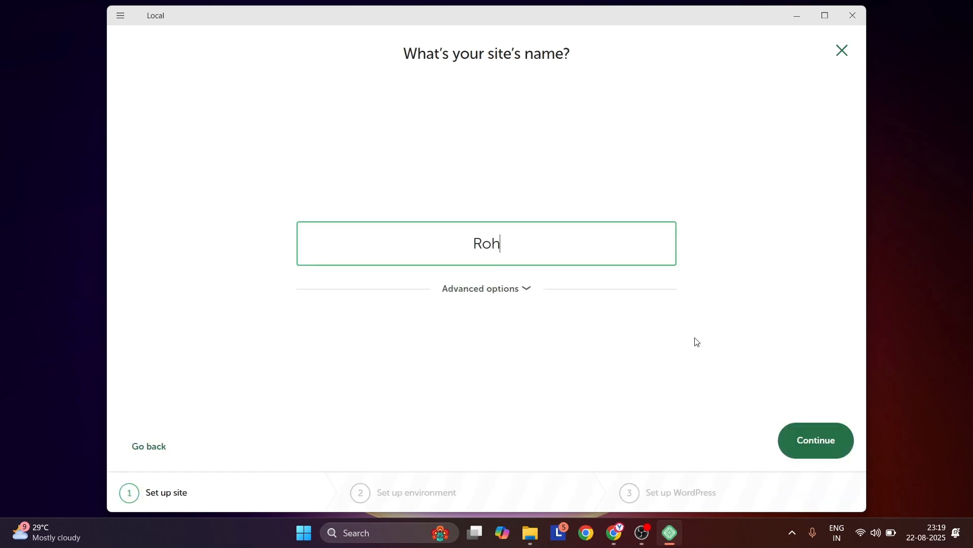
type("it Shah A")
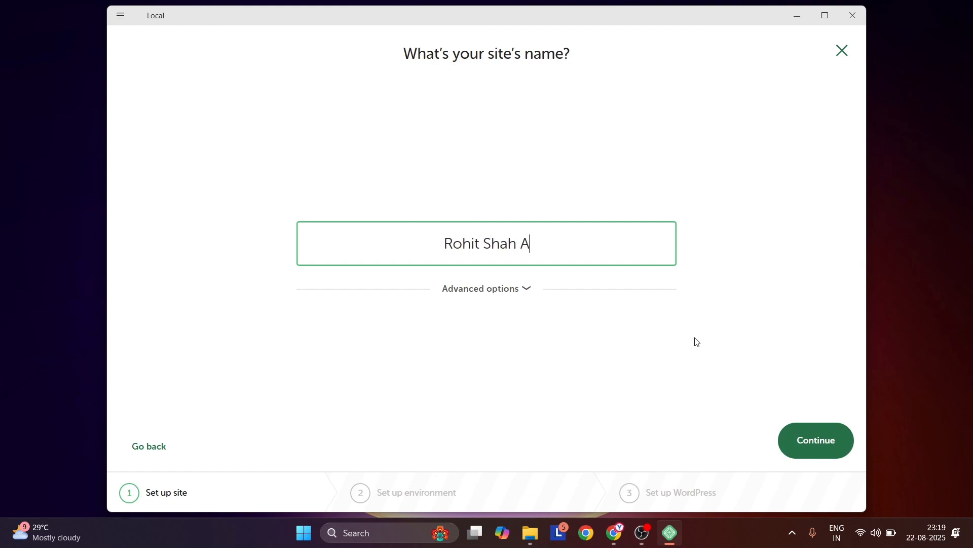
type("gency")
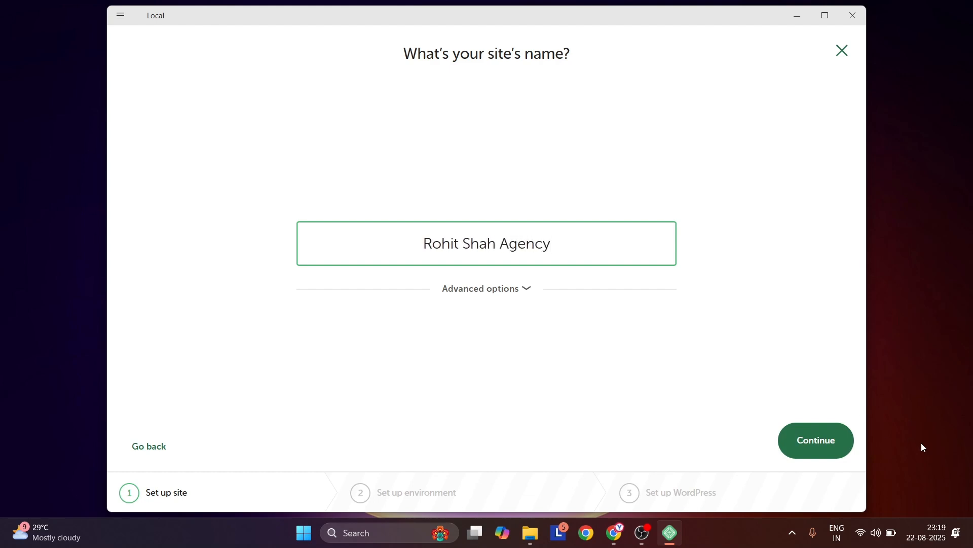
left_click(834, 459)
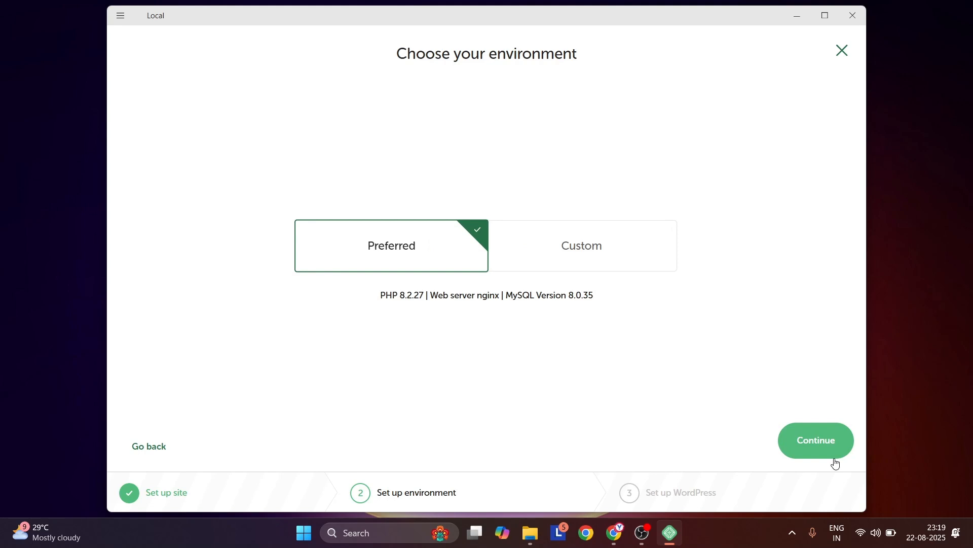
Keep the Preferred environment, set the WordPress username to admin, enter the WordPress password, and add the site
left_click(814, 435)
type("admin")
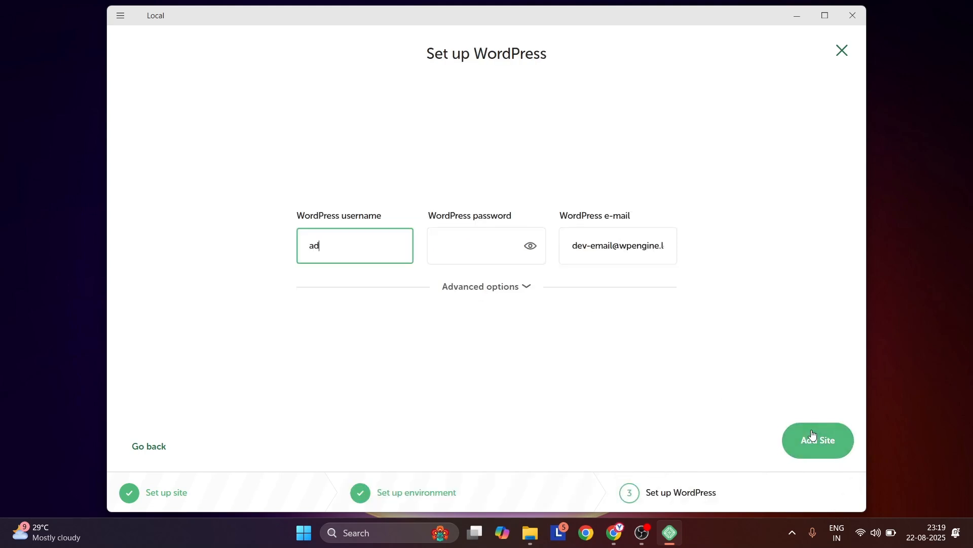
key("ctrl+a")
key("Tab")
type("admin")
left_click(824, 449)
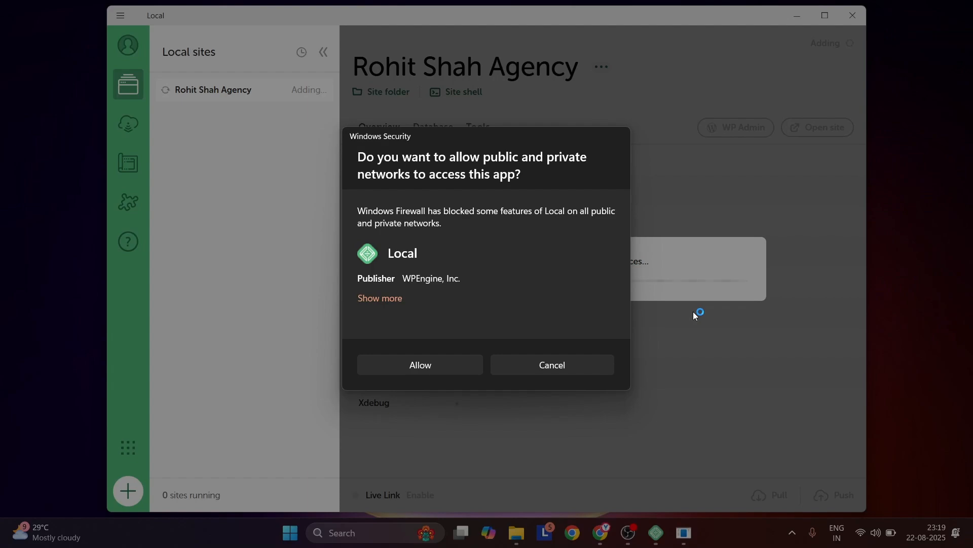
Allow Local, mailpit and nginx to access public and private networks through Windows Firewall
left_click(420, 370)
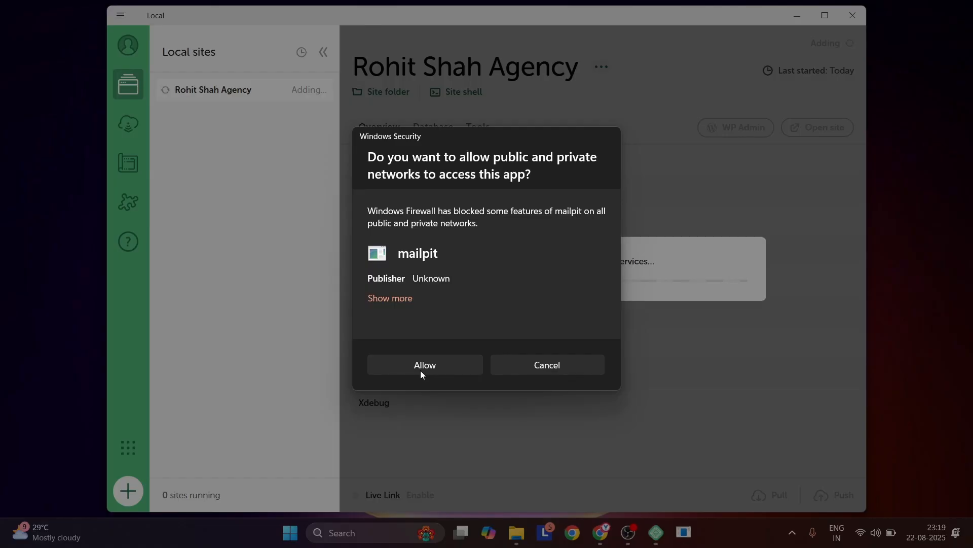
left_click(418, 369)
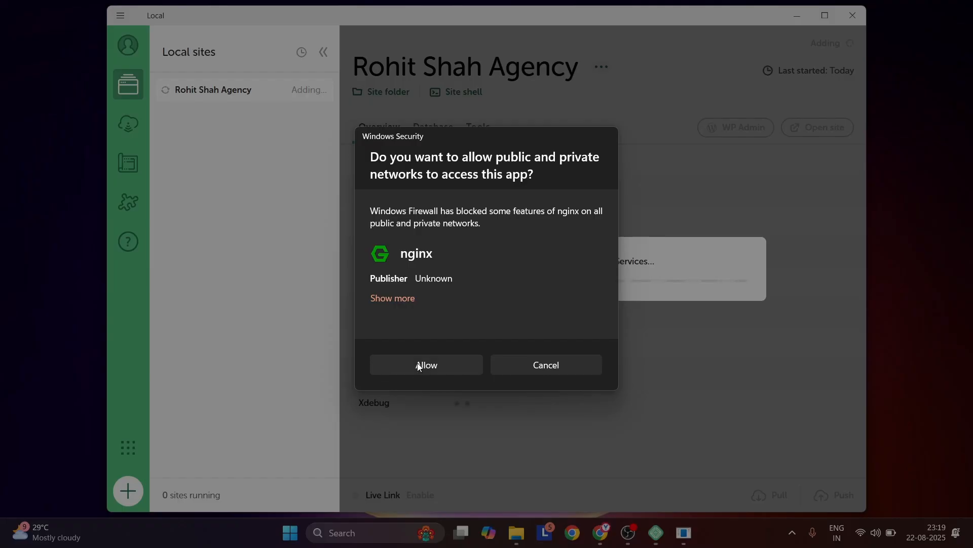
left_click(418, 364)
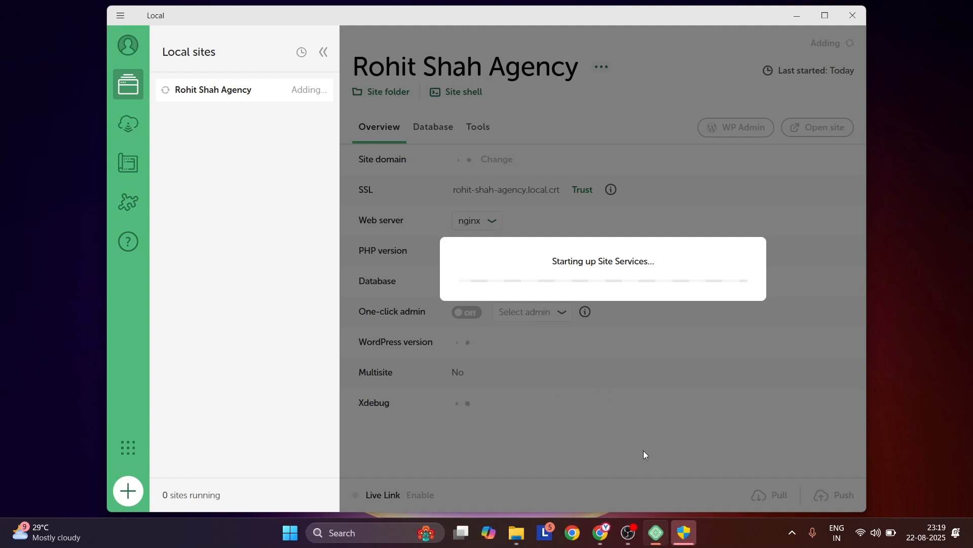
mouse_move(688, 531)
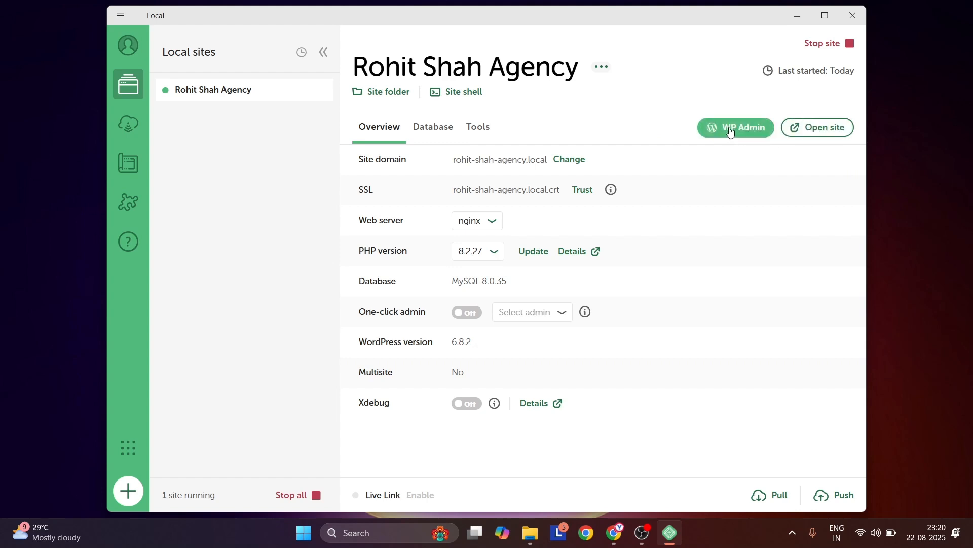
Open the new local site in the browser and look over its default blog front page
left_click(818, 128)
scroll(499, 235, "down", 5)
scroll(499, 235, "up", 5)
scroll(499, 236, "down", 2)
scroll(500, 236, "up", 2)
scroll(498, 236, "down", 1)
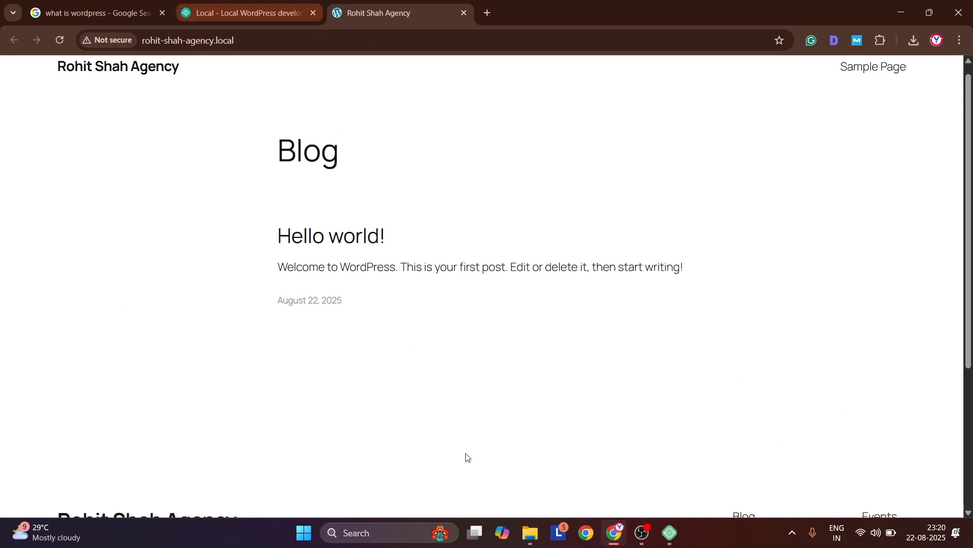
Switch back to Local, open the site's WP Admin, and log in as admin with the WordPress password
left_click(670, 535)
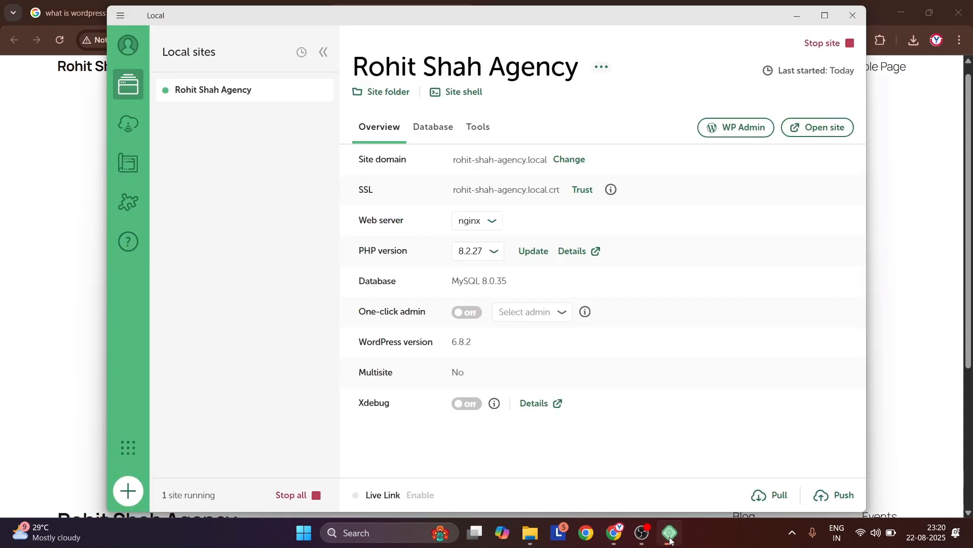
left_click(736, 131)
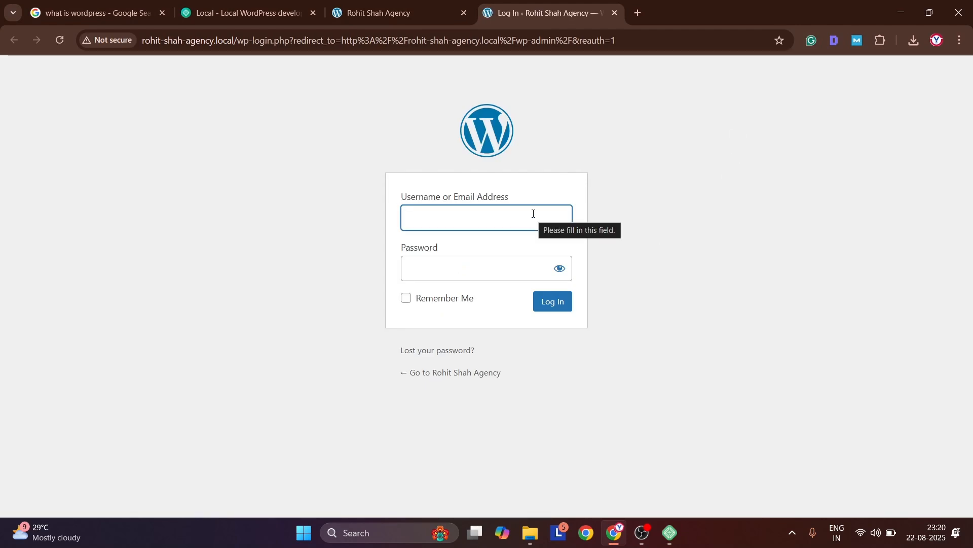
type("ad")
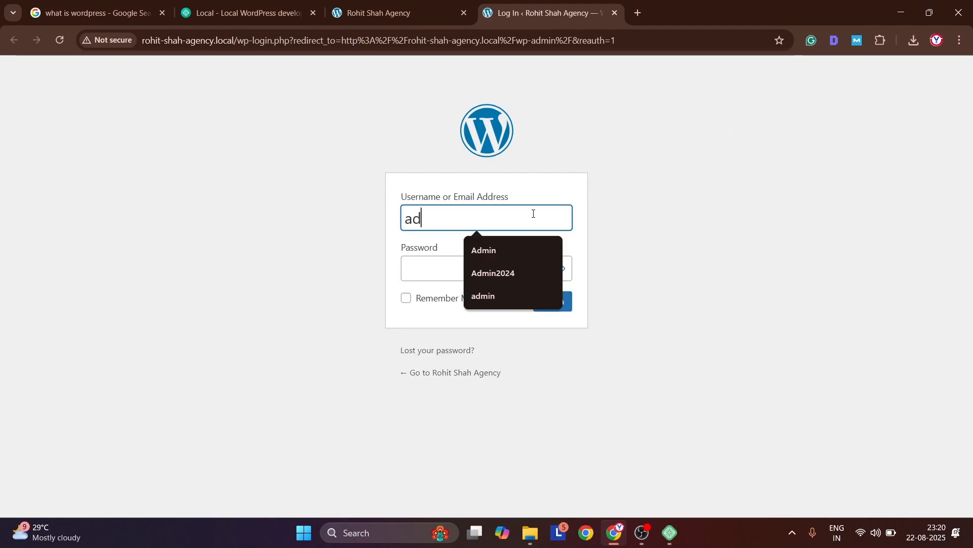
left_click(505, 291)
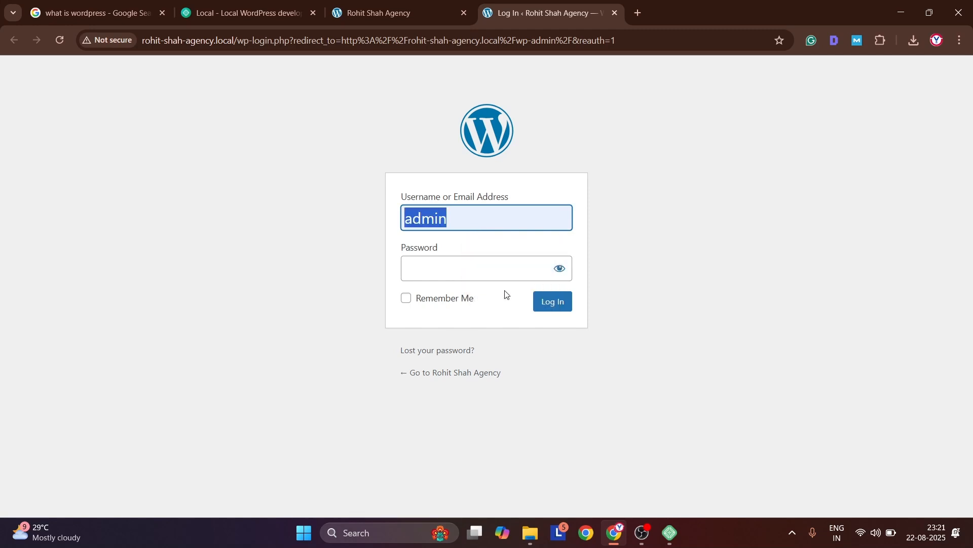
key("Tab")
type("admin")
key("Return")
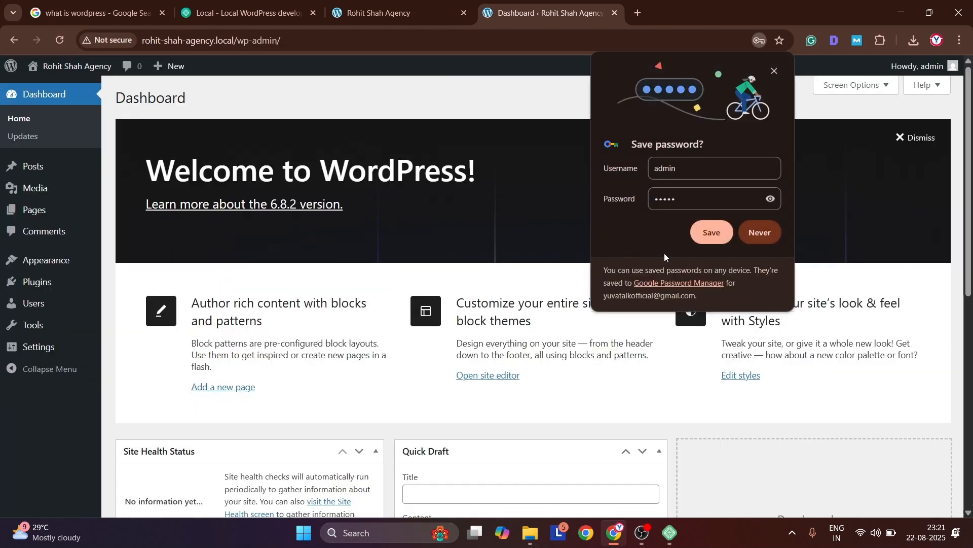
Close the saved-password check and set the browser to never save this site's login
left_click(712, 239)
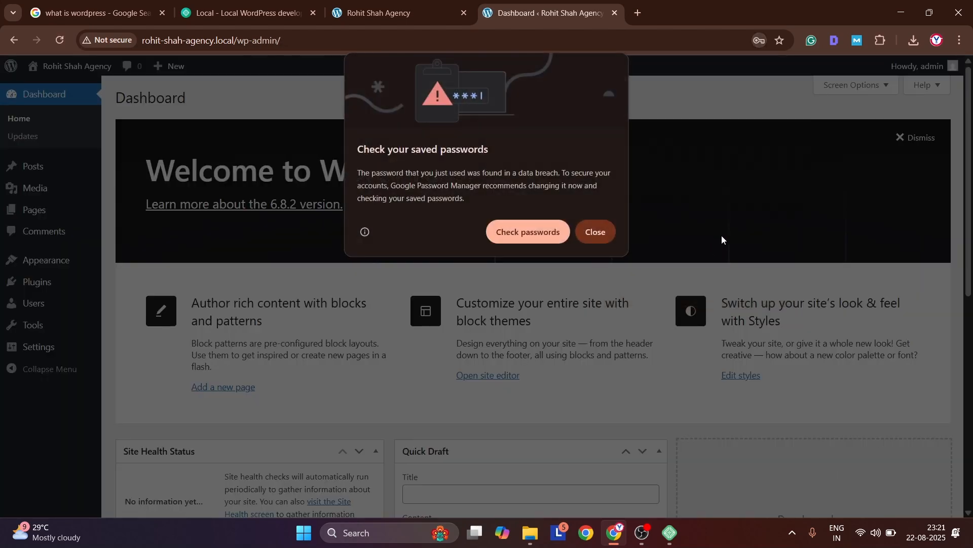
left_click(606, 238)
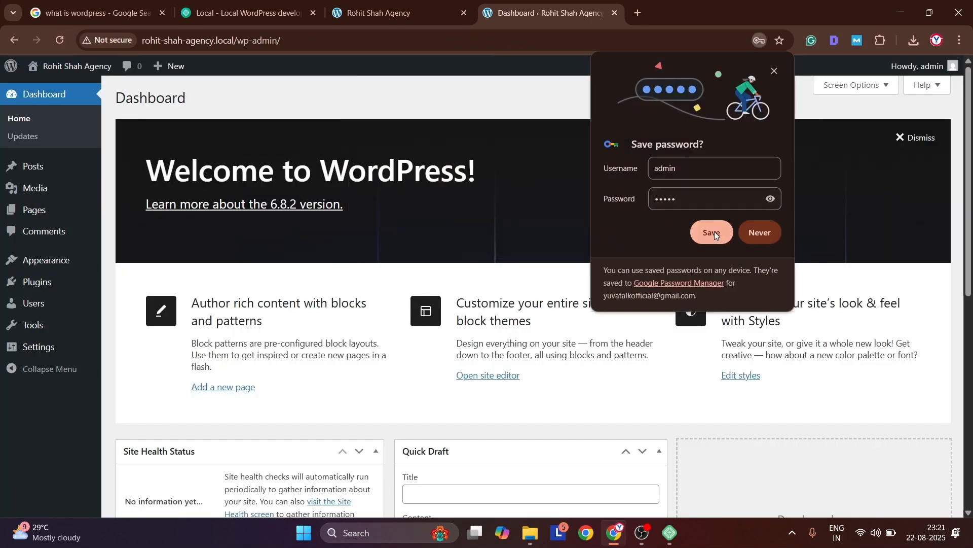
left_click(761, 233)
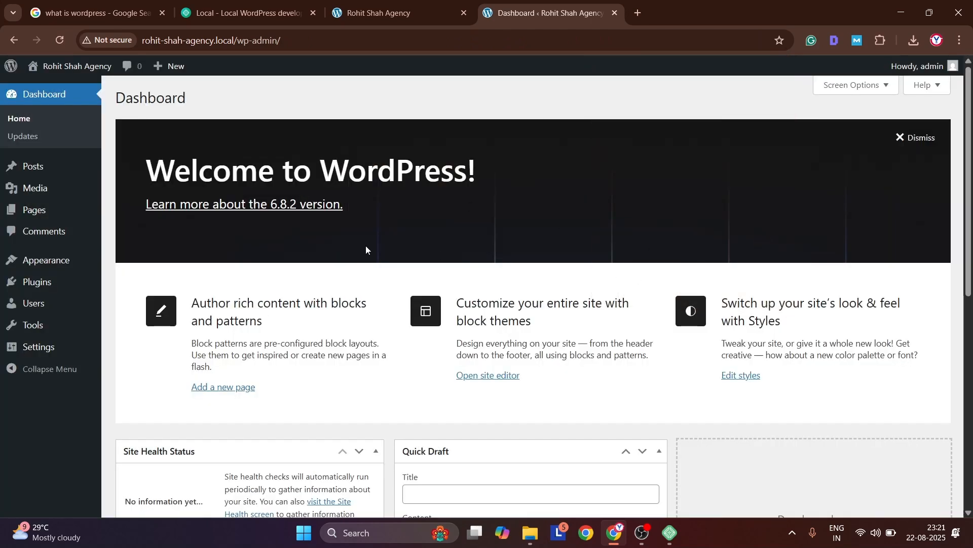
Look over the WordPress dashboard widgets and the site's public front page
scroll(340, 288, "down", 5)
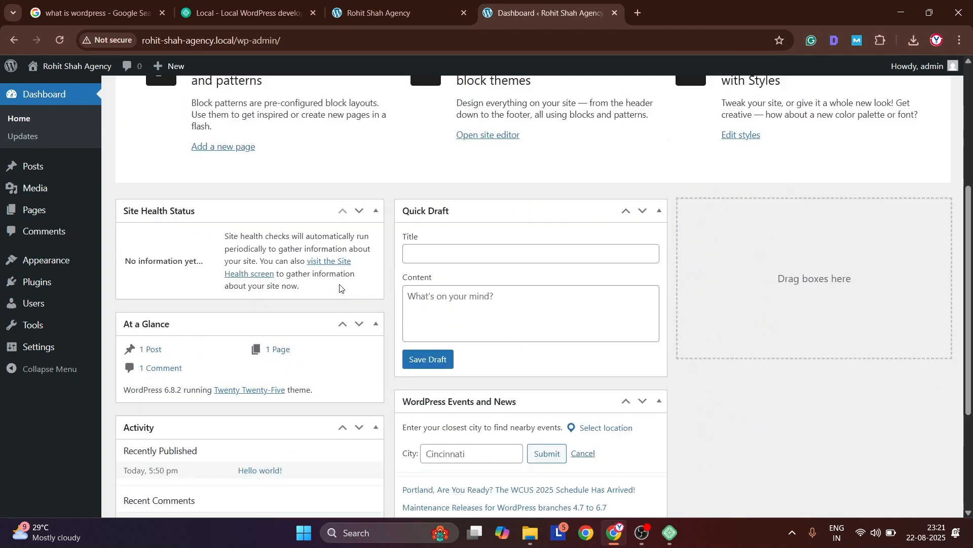
left_click(364, 11)
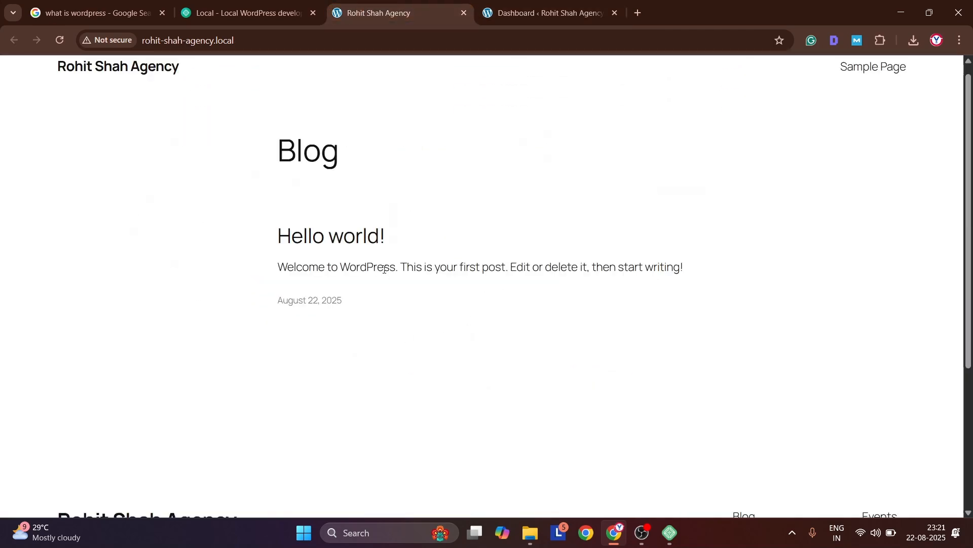
scroll(384, 269, "down", 4)
scroll(384, 269, "up", 5)
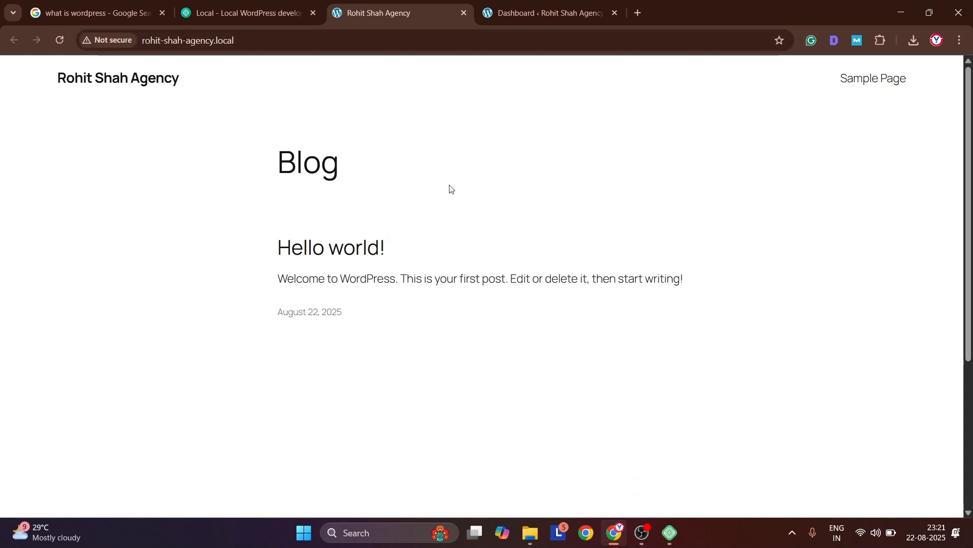
Return to the WordPress dashboard, browse the popular themes available to add, and install the Astra theme
left_click(543, 13)
mouse_move(36, 260)
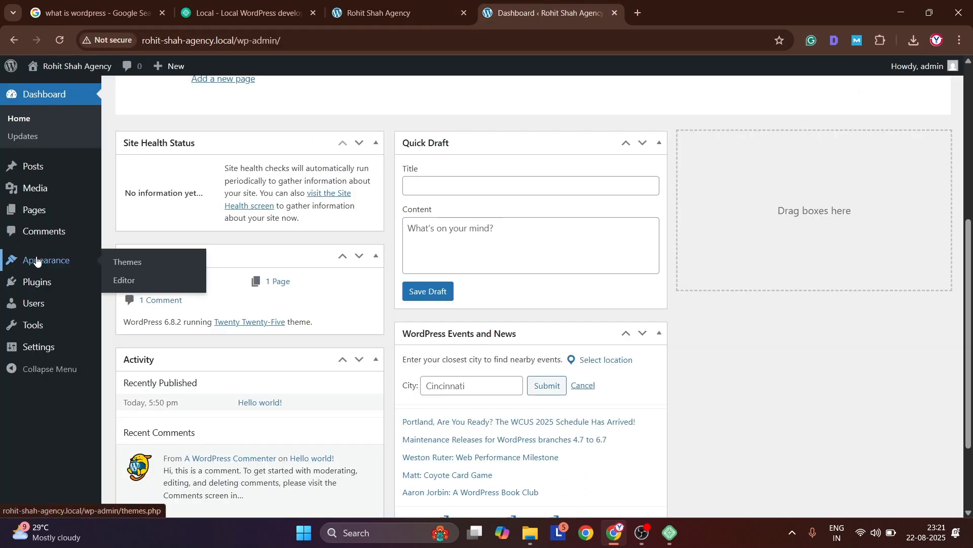
left_click(126, 263)
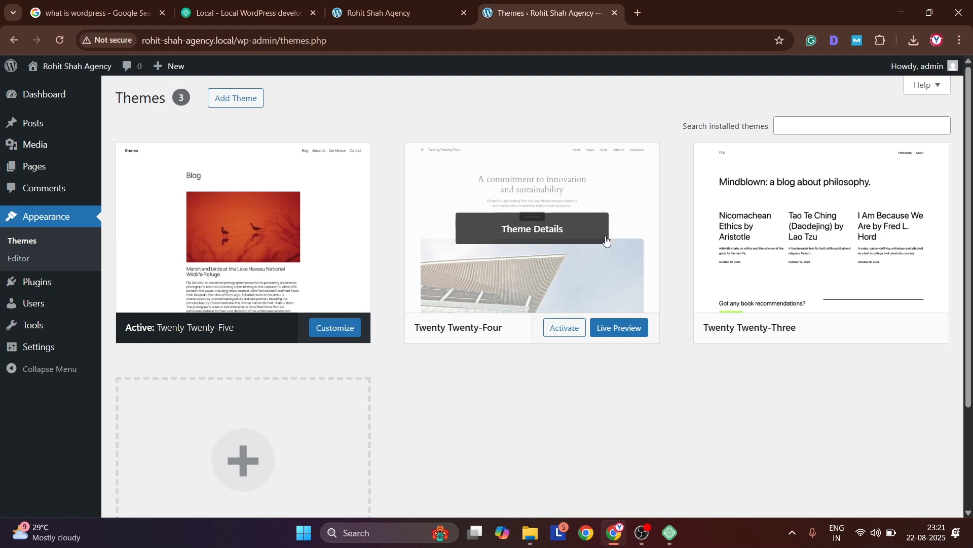
left_click(236, 101)
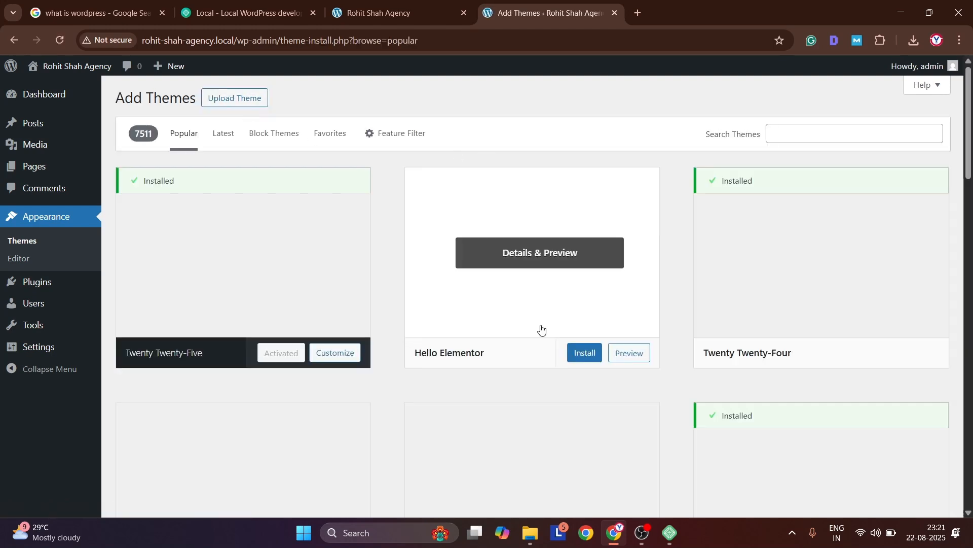
scroll(542, 328, "down", 2)
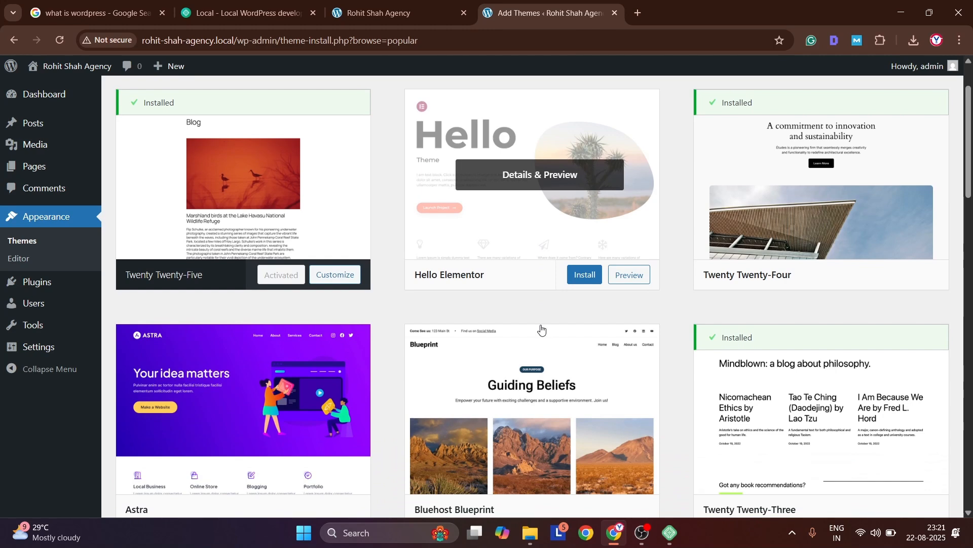
scroll(541, 329, "down", 1)
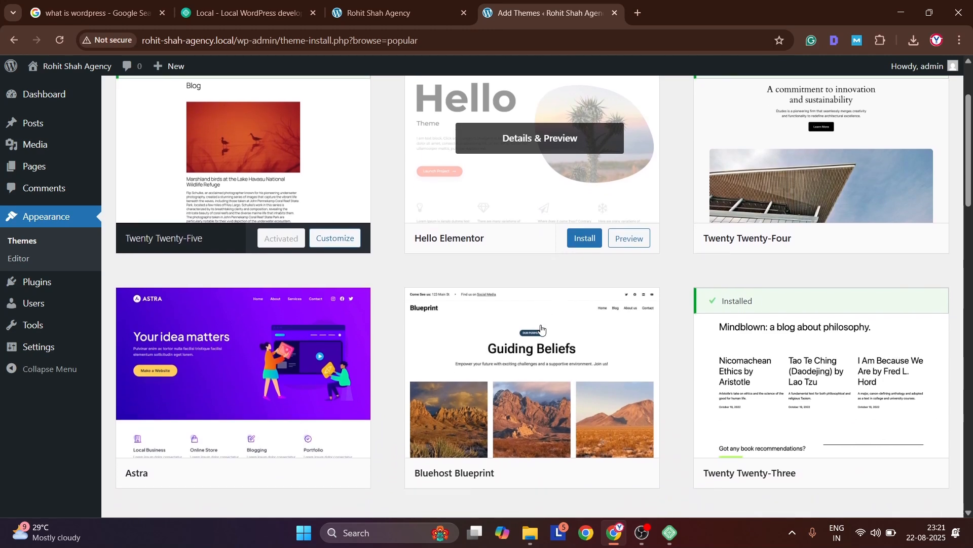
scroll(542, 329, "down", 3)
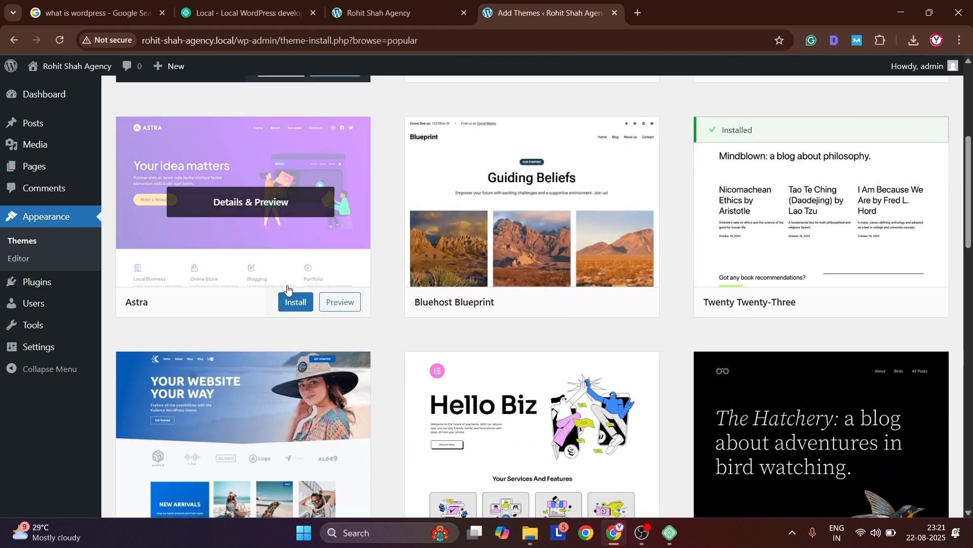
left_click(292, 302)
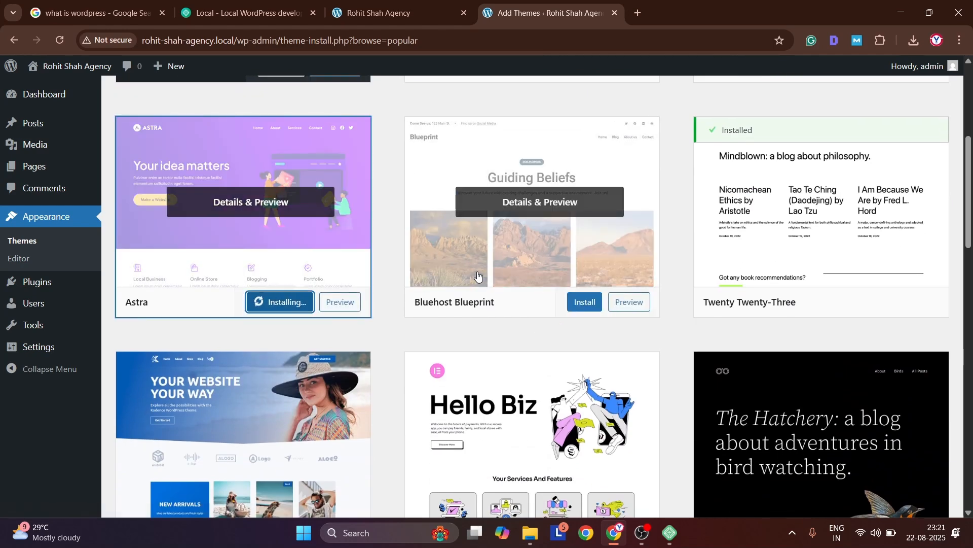
Install the Hello Biz theme from the popular themes list as well
scroll(477, 275, "down", 4)
scroll(536, 215, "down", 1)
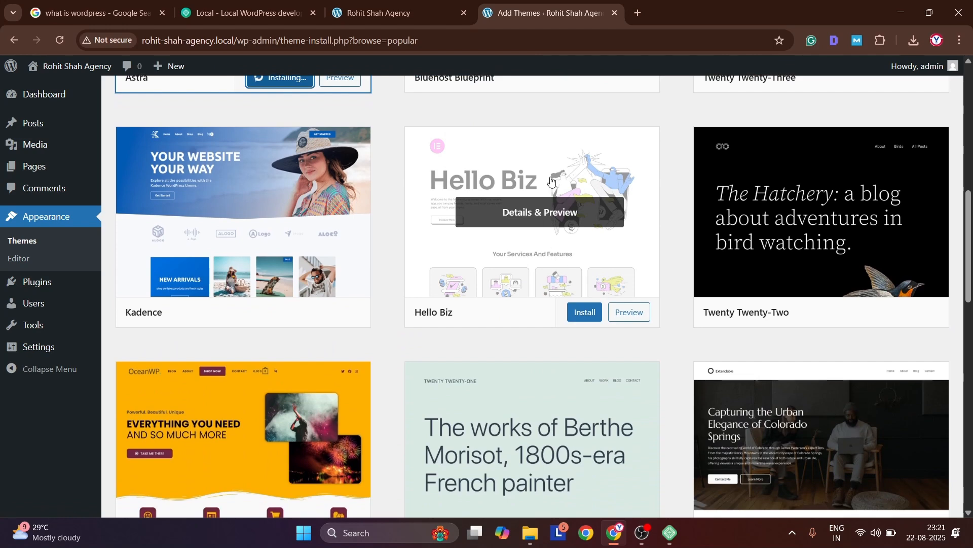
left_click(582, 312)
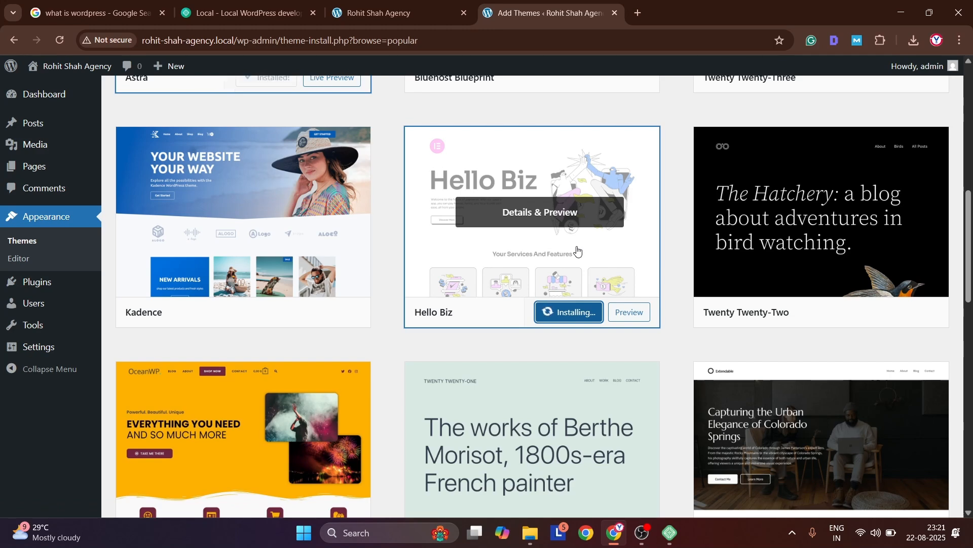
Activate the Astra theme and agree to leave the theme installation page
scroll(577, 251, "up", 5)
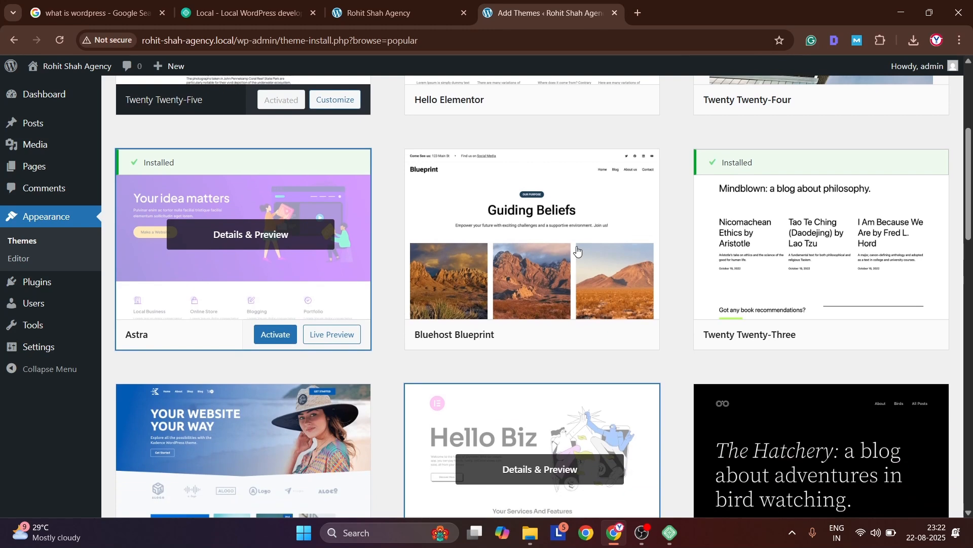
scroll(518, 375, "down", 2)
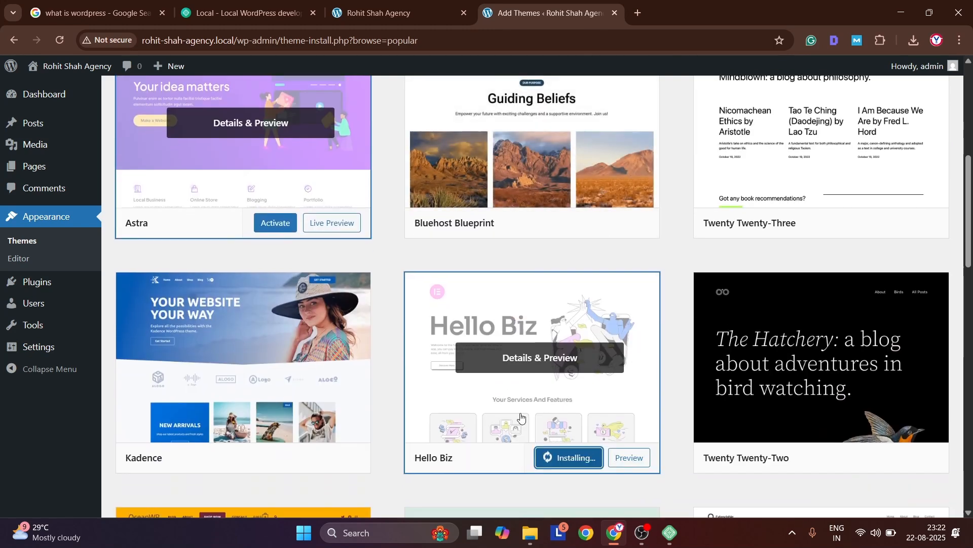
left_click(274, 223)
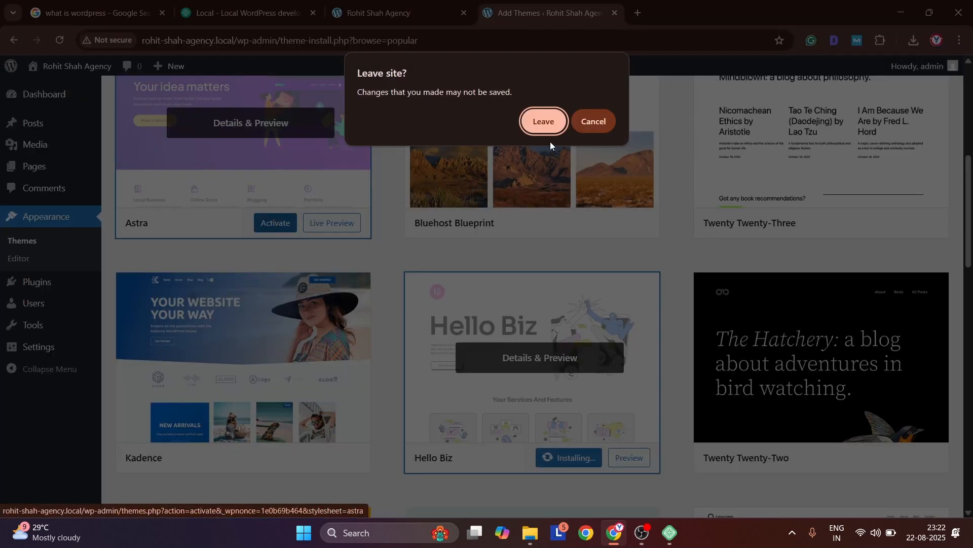
left_click(544, 123)
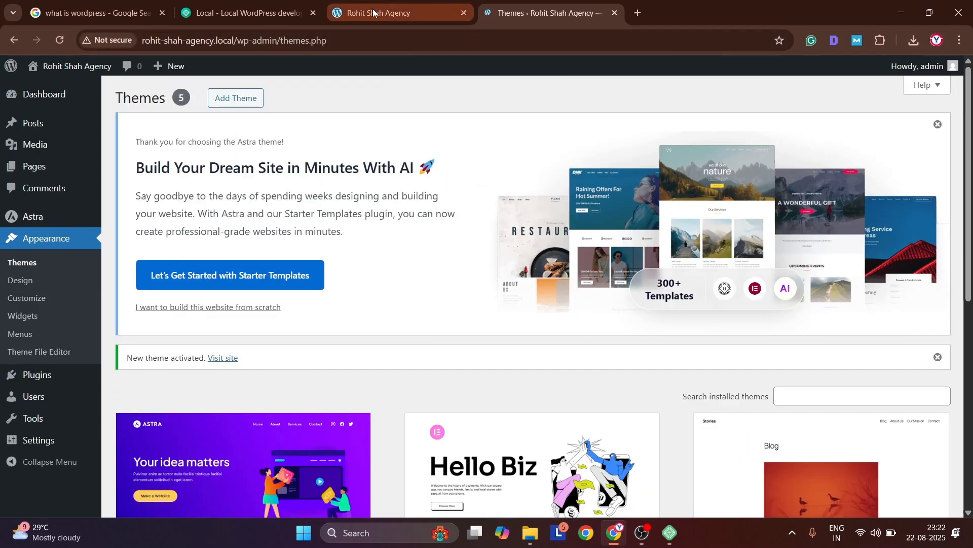
Reload the site's public front page and compare its look under Astra with the Themes page in the admin
left_click(375, 13)
key("F5")
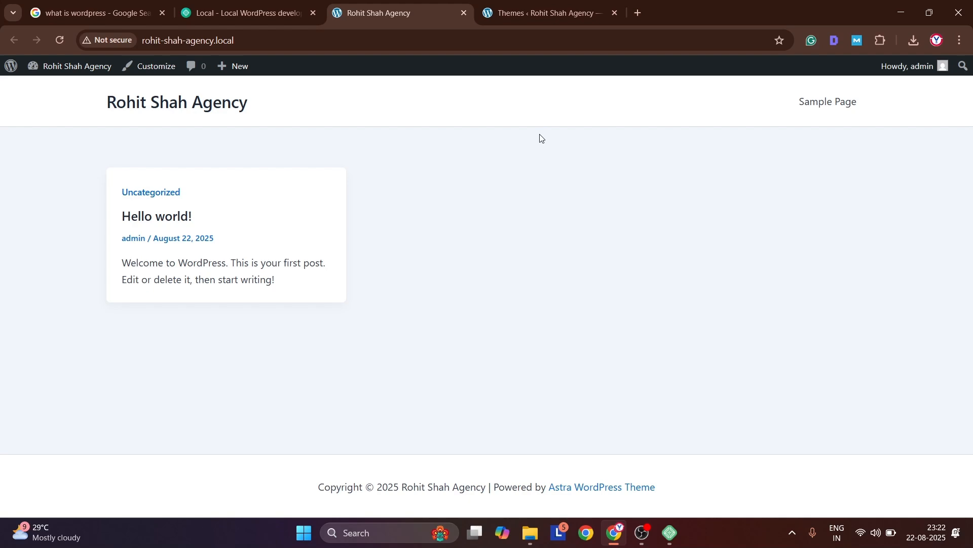
left_click(541, 11)
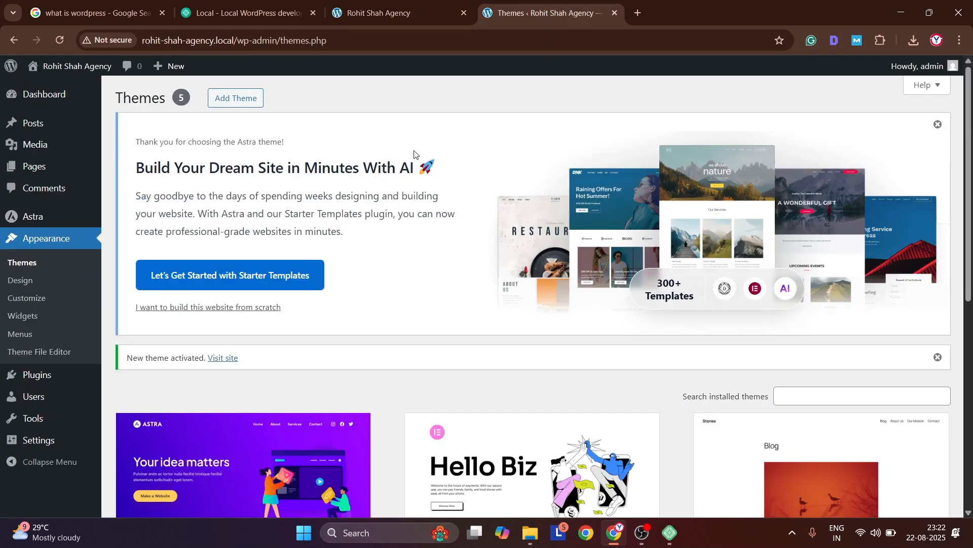
left_click(390, 13)
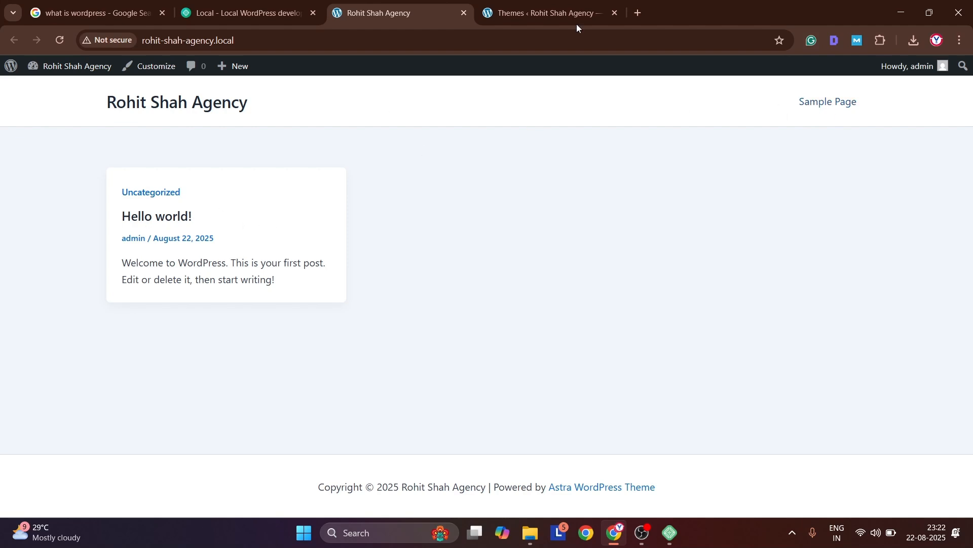
Open the list of all pages in the admin and move Privacy Policy and Sample Page to the trash
left_click(543, 12)
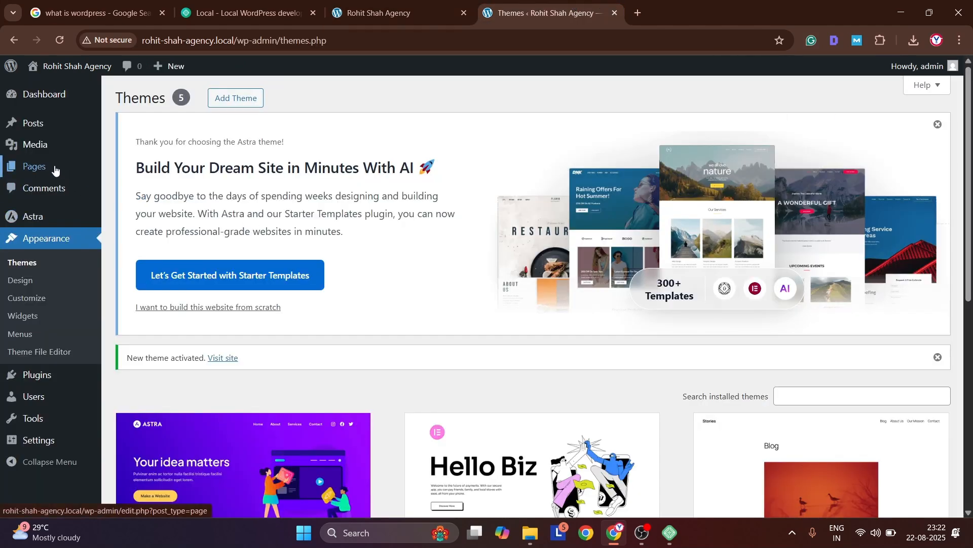
mouse_move(53, 169)
left_click(126, 176)
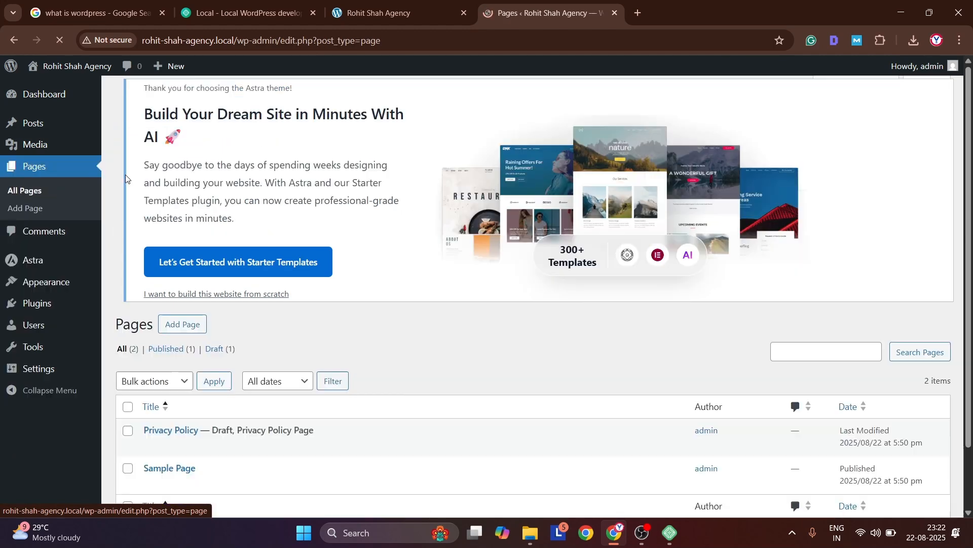
scroll(328, 288, "down", 2)
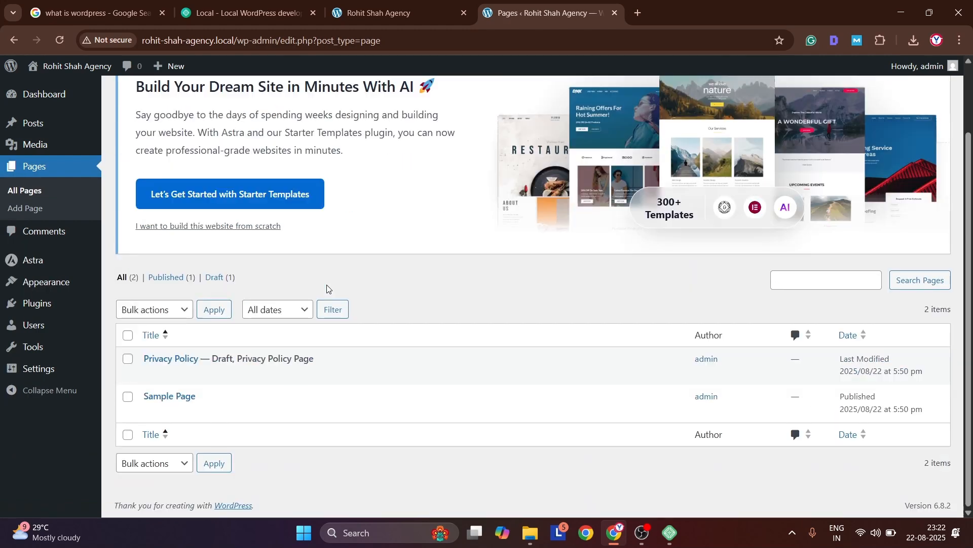
left_click(216, 374)
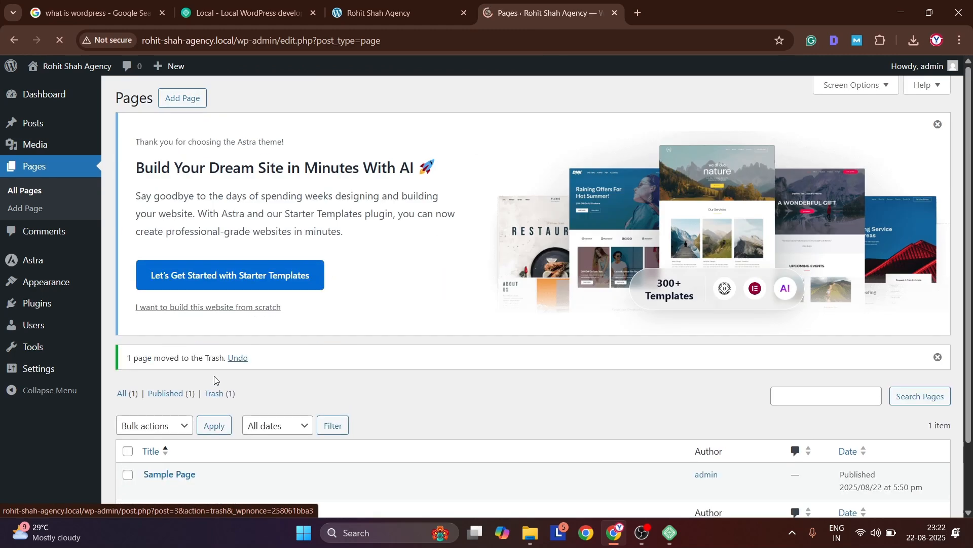
scroll(244, 412, "down", 3)
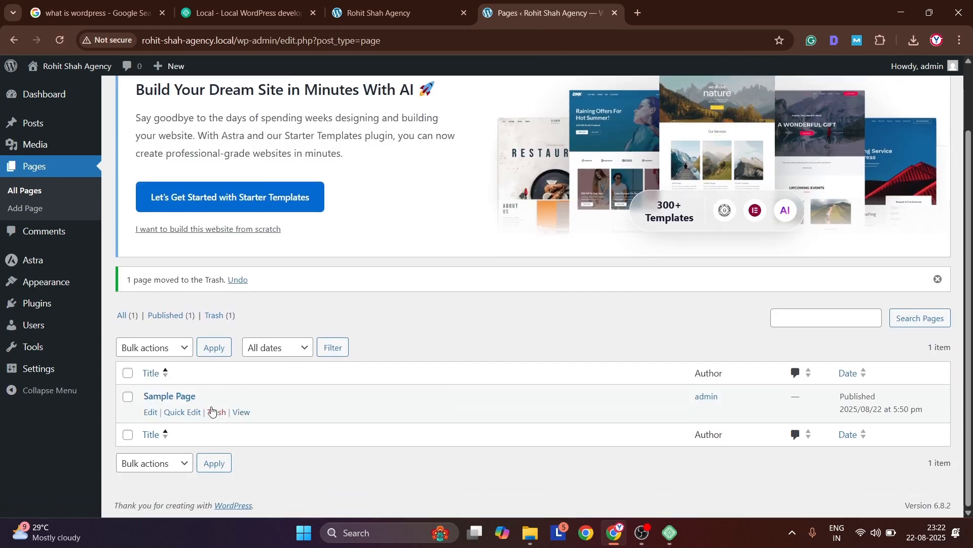
left_click(213, 411)
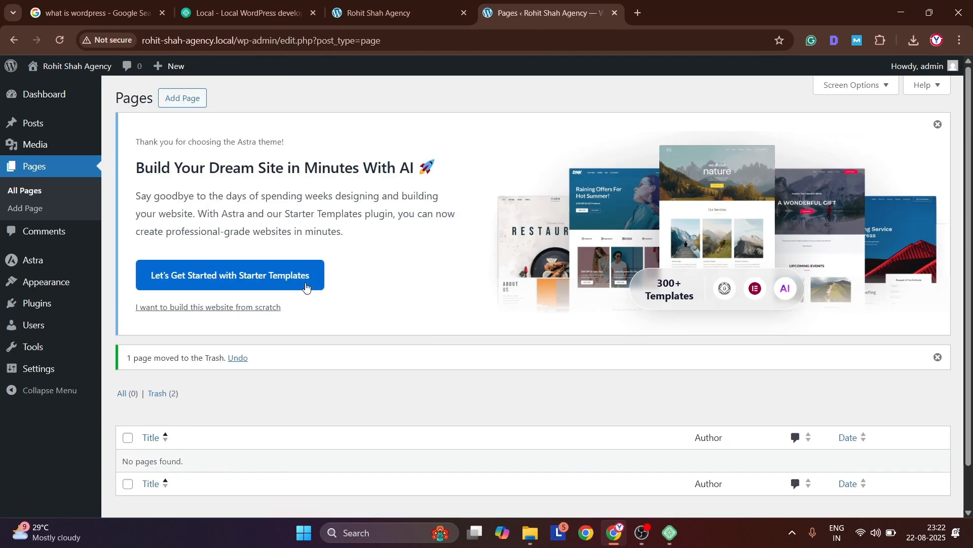
Move the "Hello world!" post to the trash and reload the public front page to check it
mouse_move(41, 128)
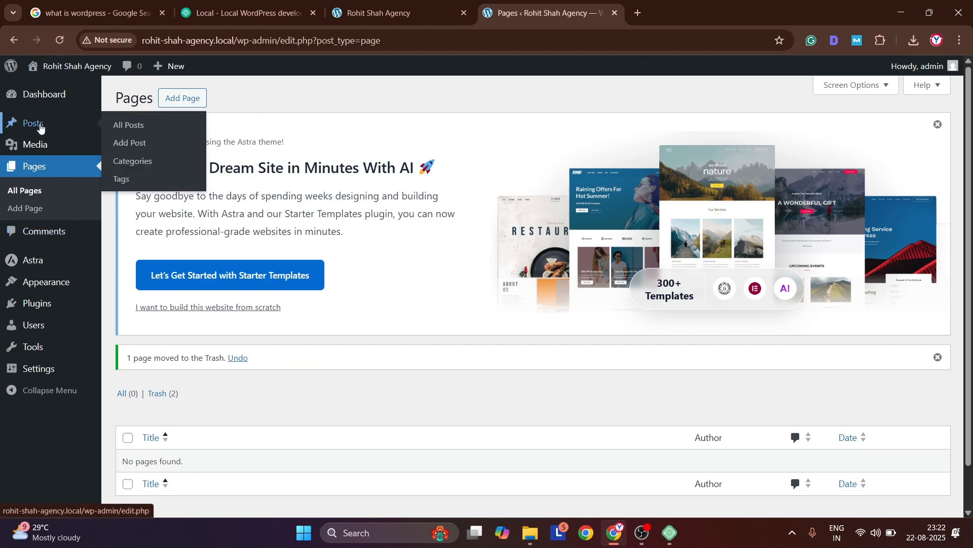
left_click(124, 126)
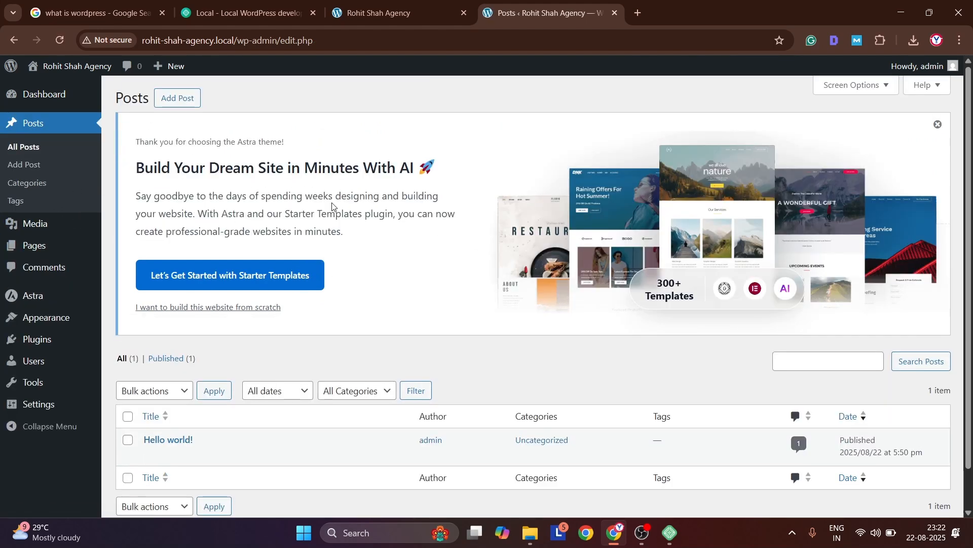
scroll(332, 205, "down", 1)
left_click(215, 414)
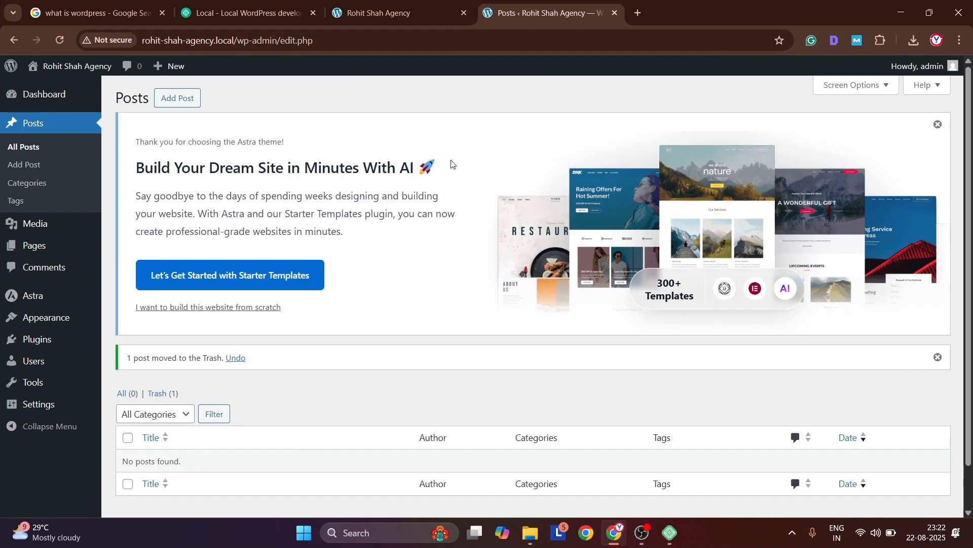
left_click(384, 6)
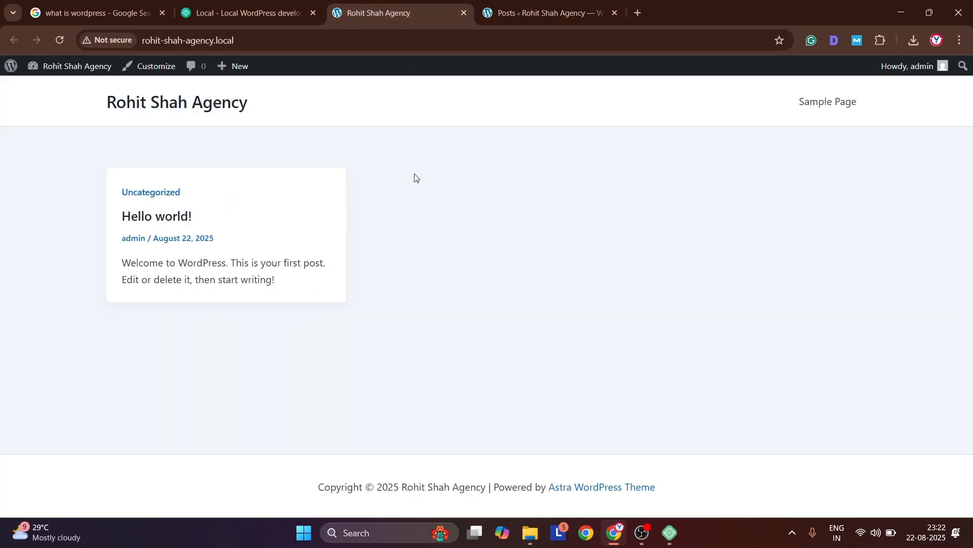
key("F5")
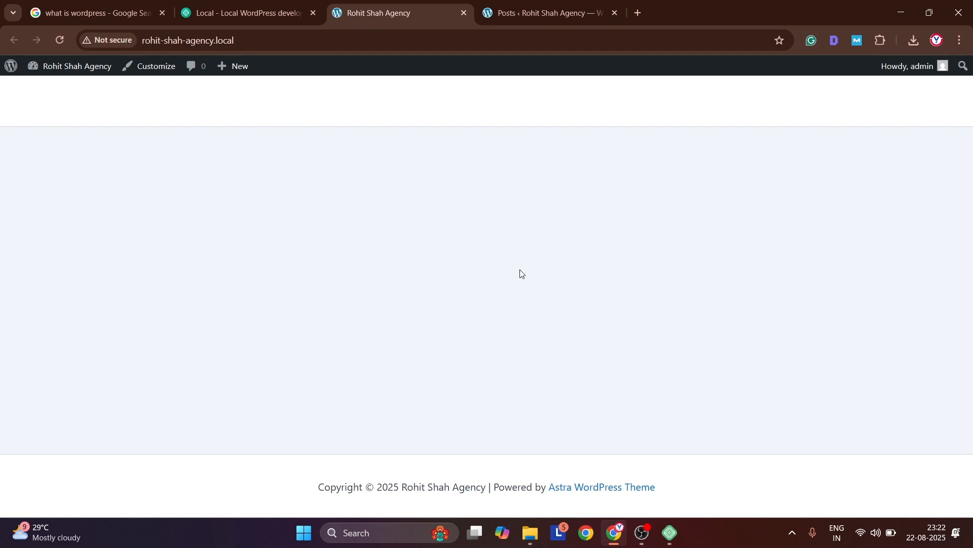
Create a new page in the admin, dismiss the editor's welcome guide, title the page "About Us" and publish it
left_click(554, 9)
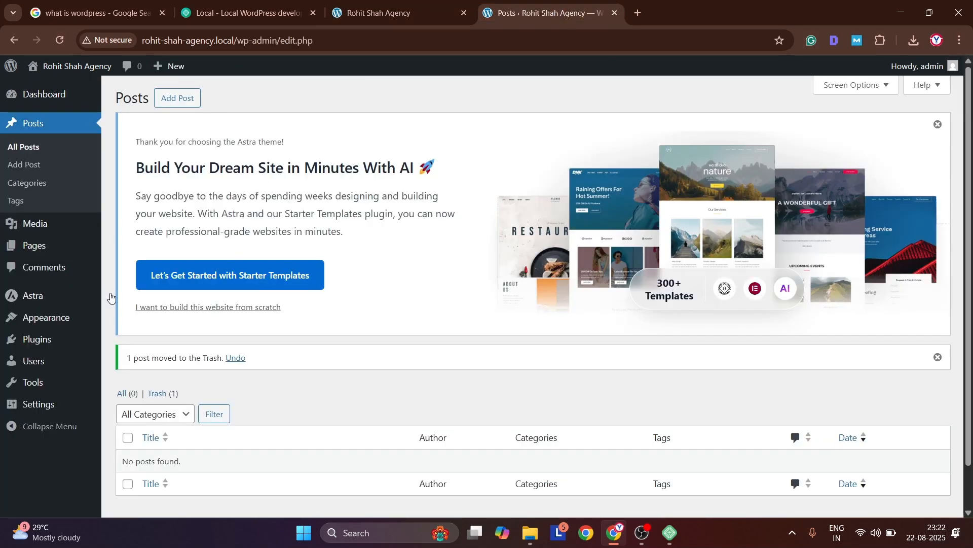
mouse_move(44, 256)
left_click(127, 265)
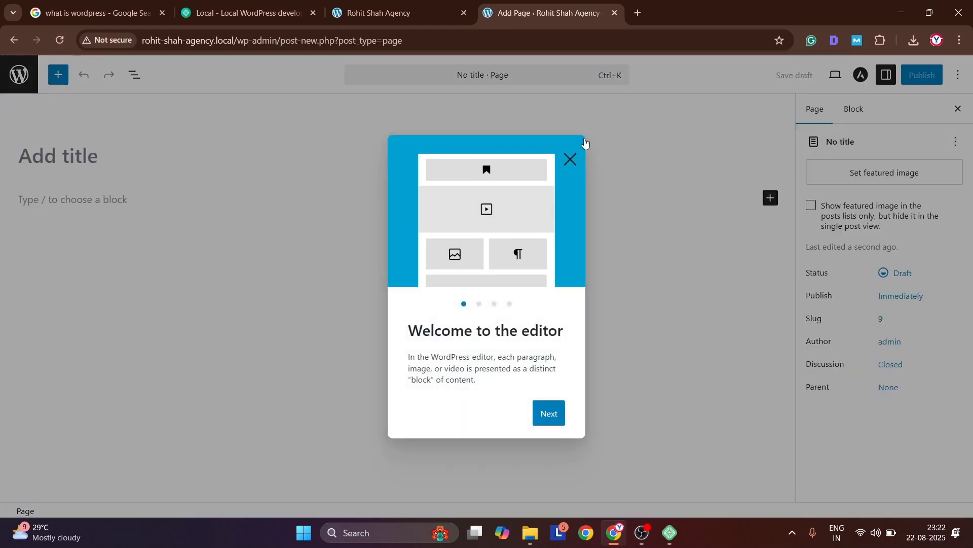
left_click(570, 158)
left_click(290, 161)
type("About")
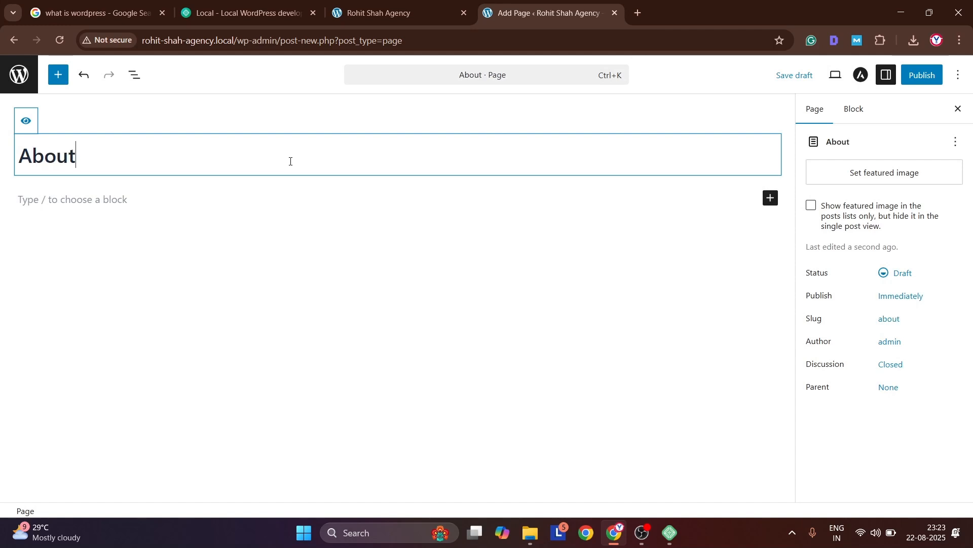
type(" Us")
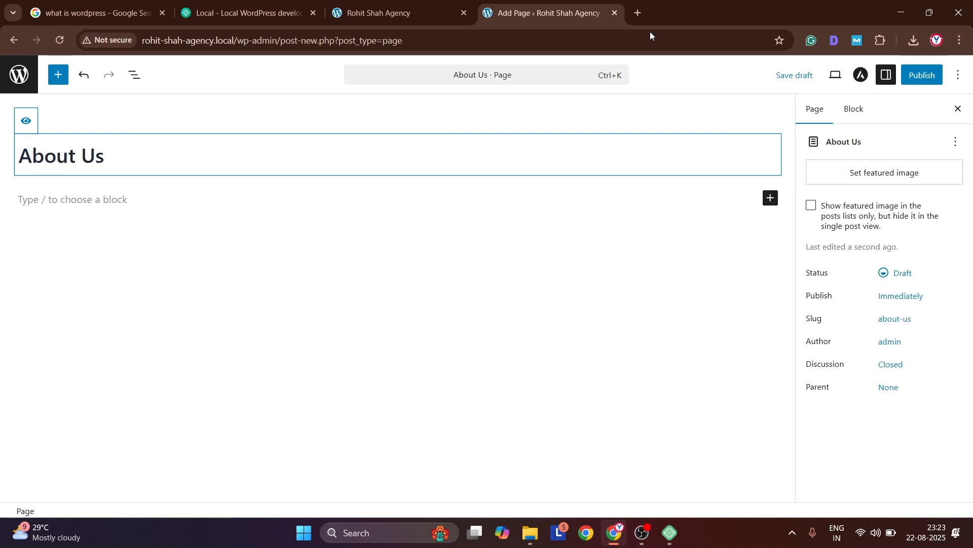
left_click(922, 74)
left_click(922, 72)
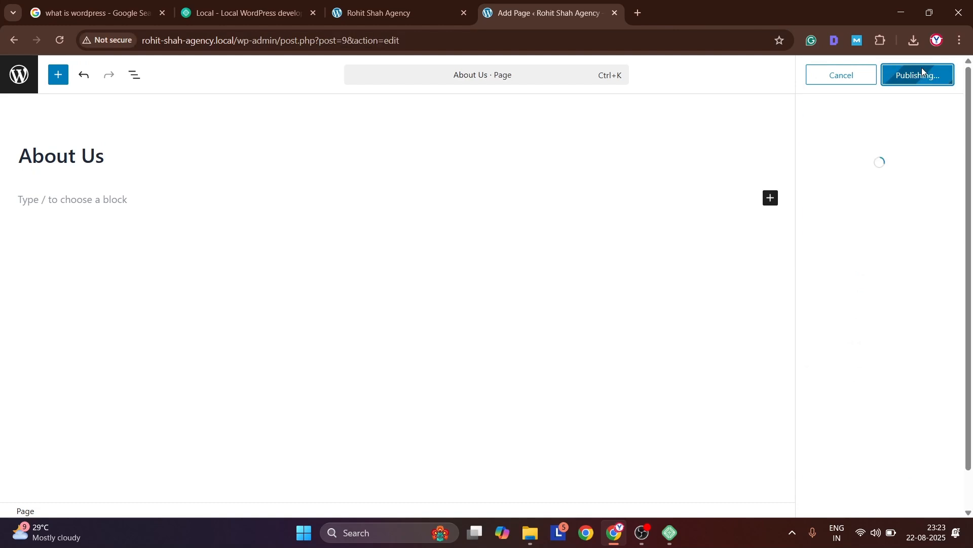
Add another page titled "Contact Us" and publish it
left_click(905, 223)
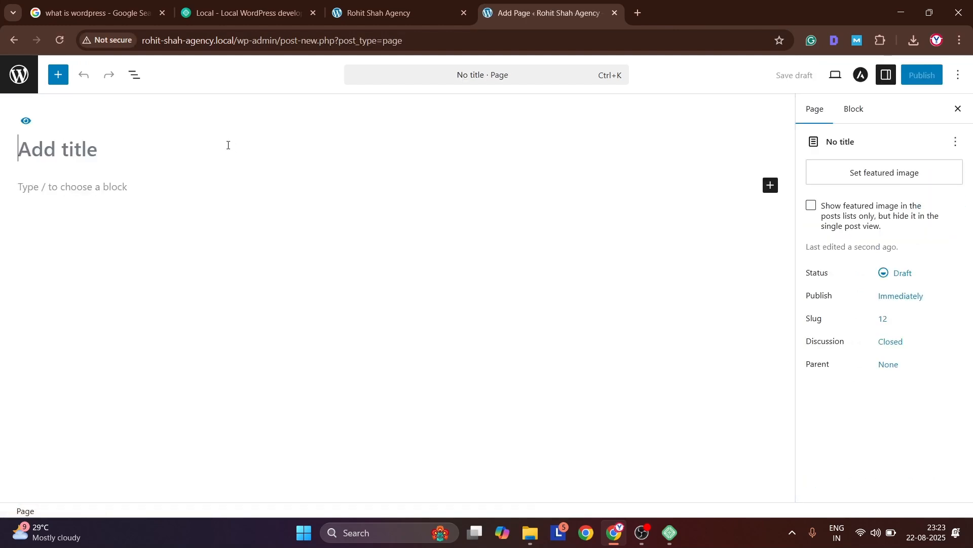
left_click(226, 146)
type("Contact Us")
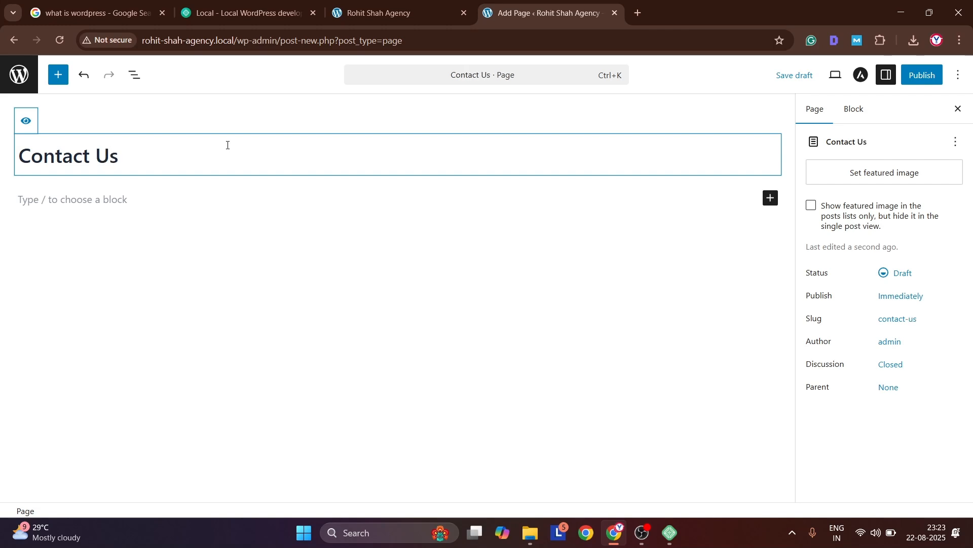
left_click(922, 75)
left_click(922, 75)
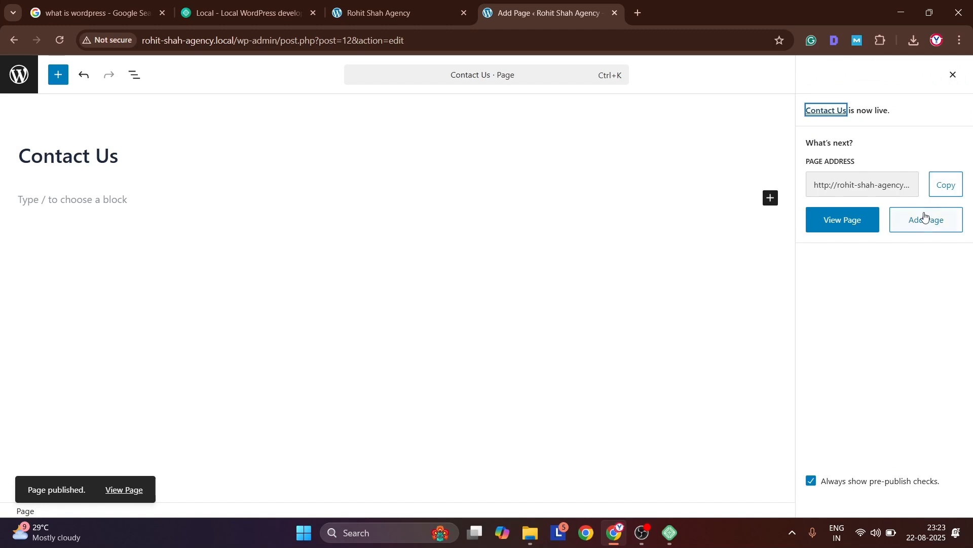
Add a page titled "Privacy Policy", publish it and reload the public front page to check the navigation
left_click(925, 217)
type("Privacy ")
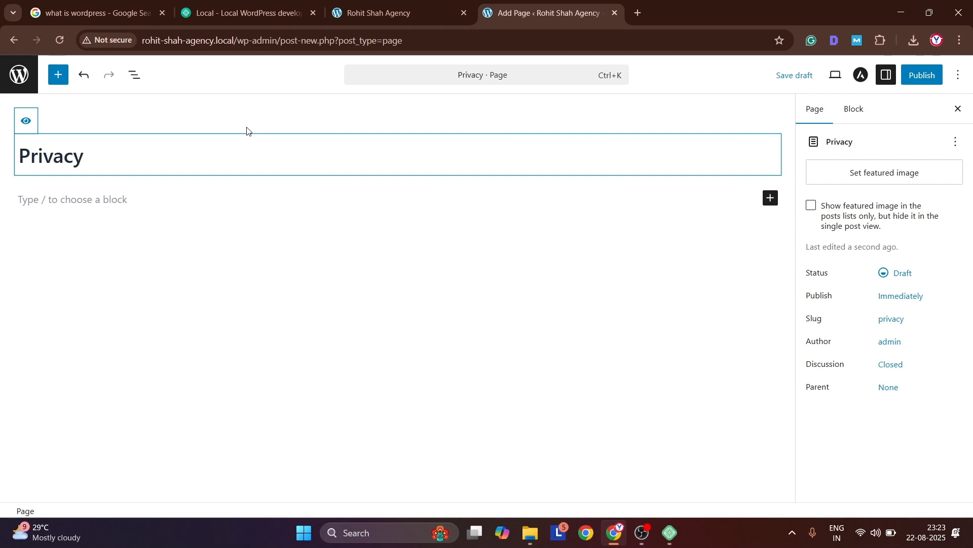
type("Policy")
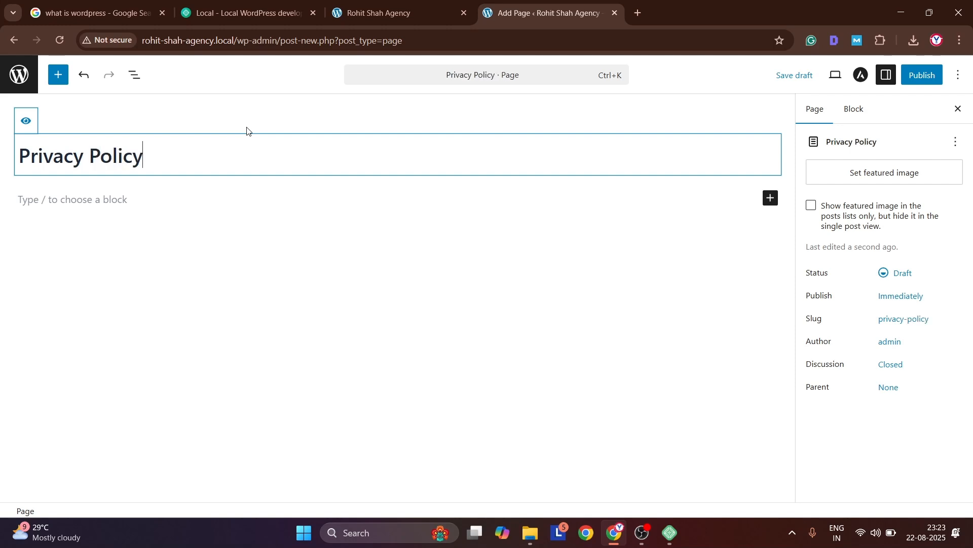
left_click(921, 75)
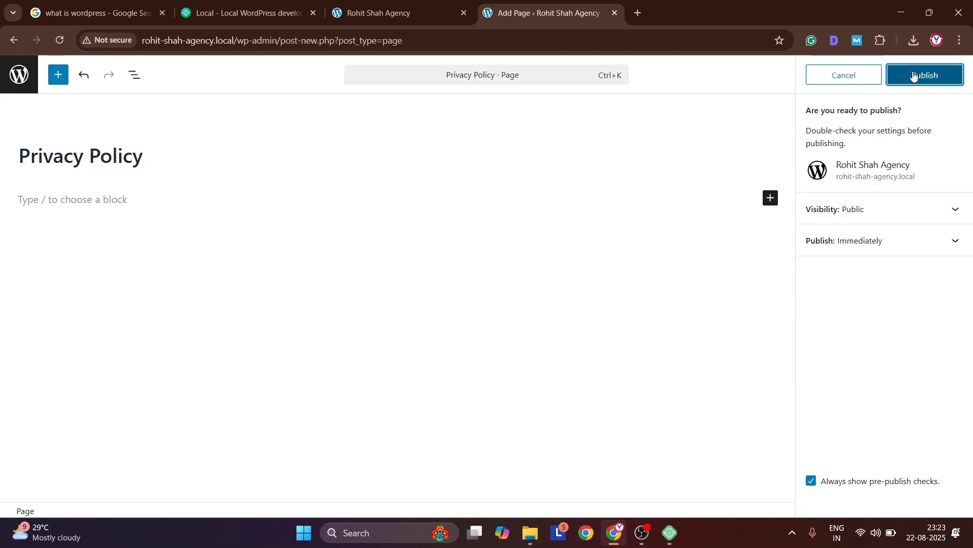
left_click(913, 74)
left_click(399, 4)
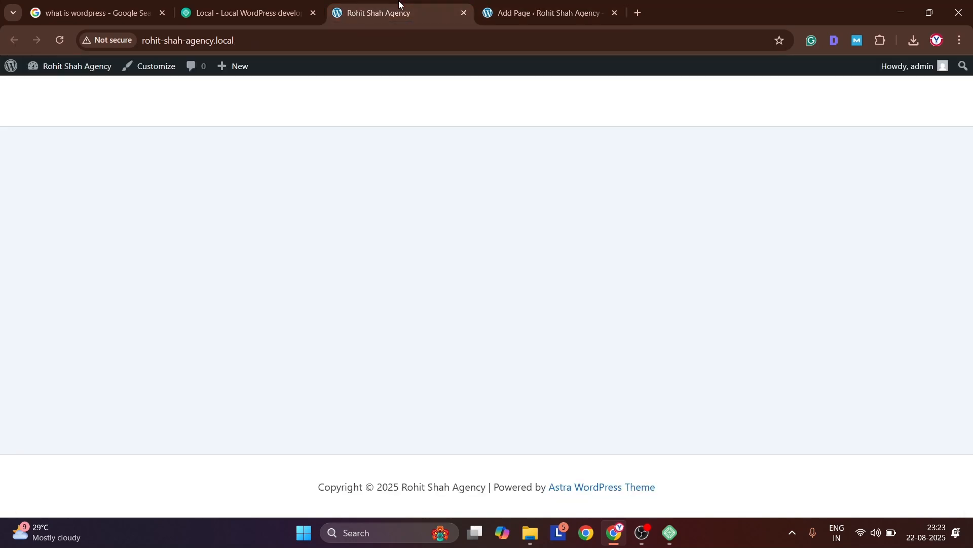
key("F5")
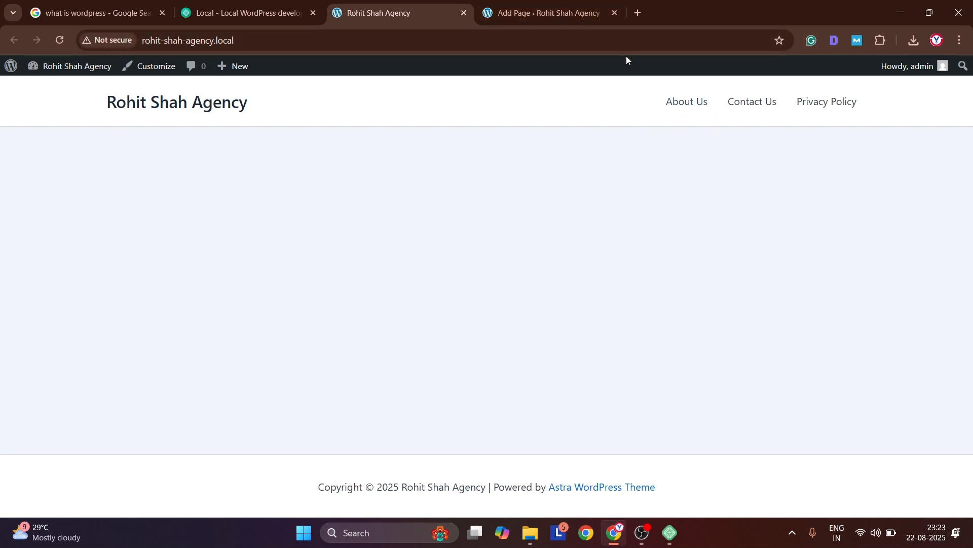
Create a menu named "Primary Menu" with automatic page adding, displayed in the Primary, Secondary, Off-Canvas and Logged In Account locations
left_click(572, 13)
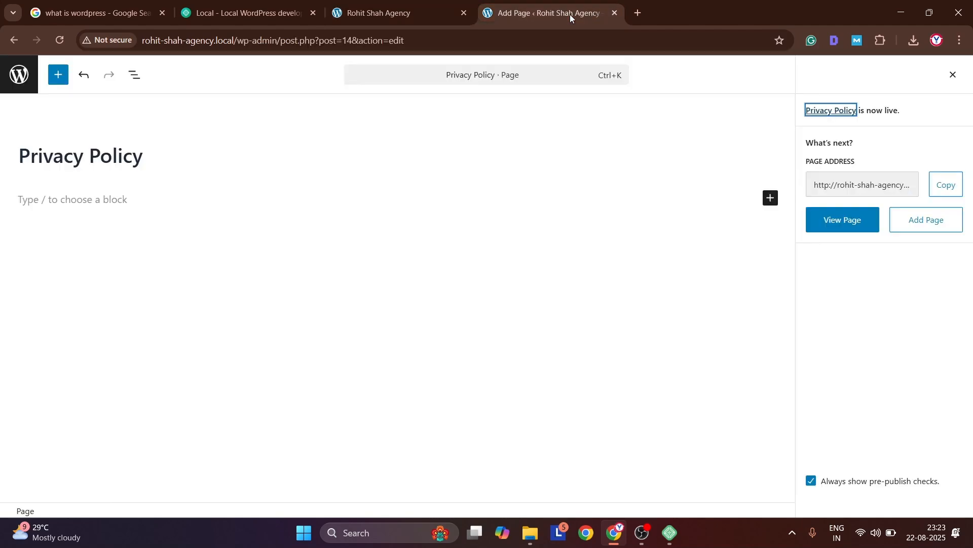
left_click(20, 79)
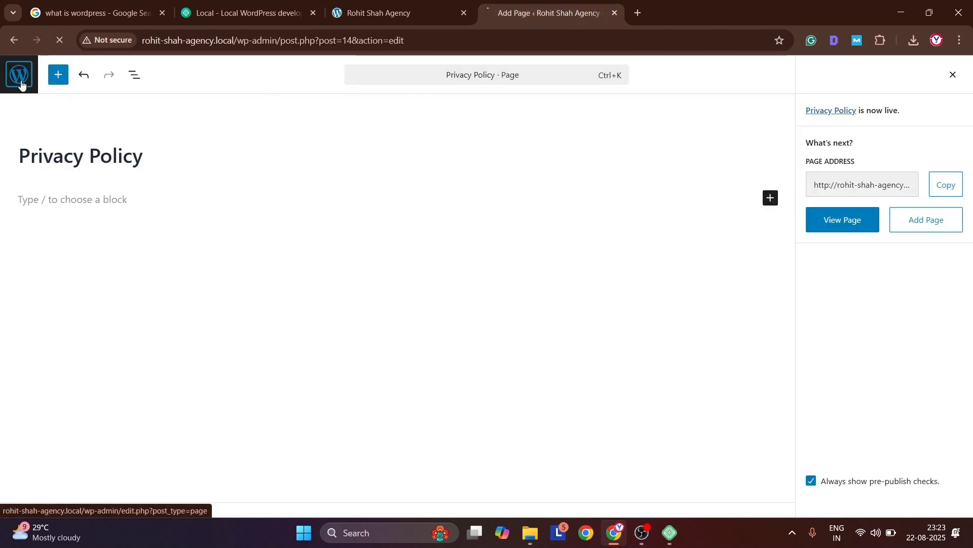
mouse_move(32, 269)
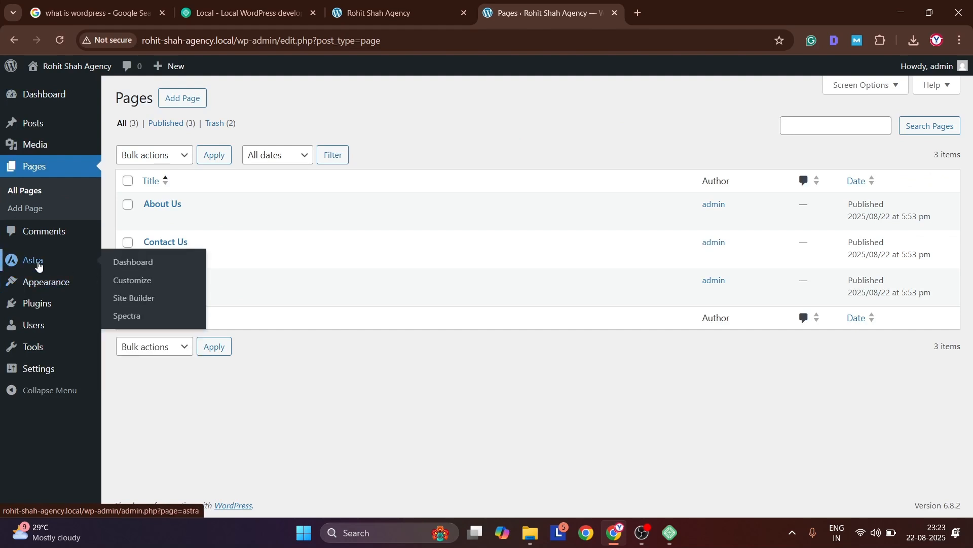
mouse_move(51, 288)
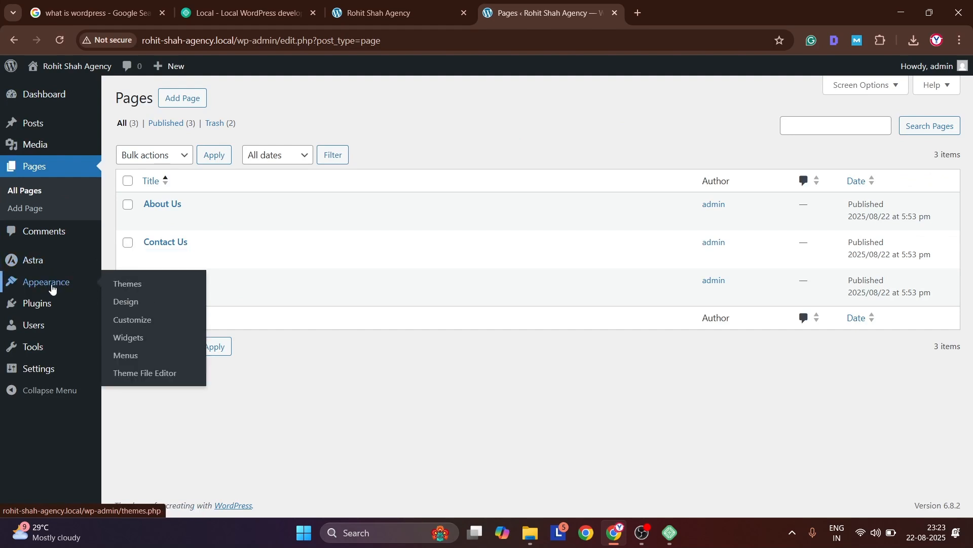
left_click(120, 356)
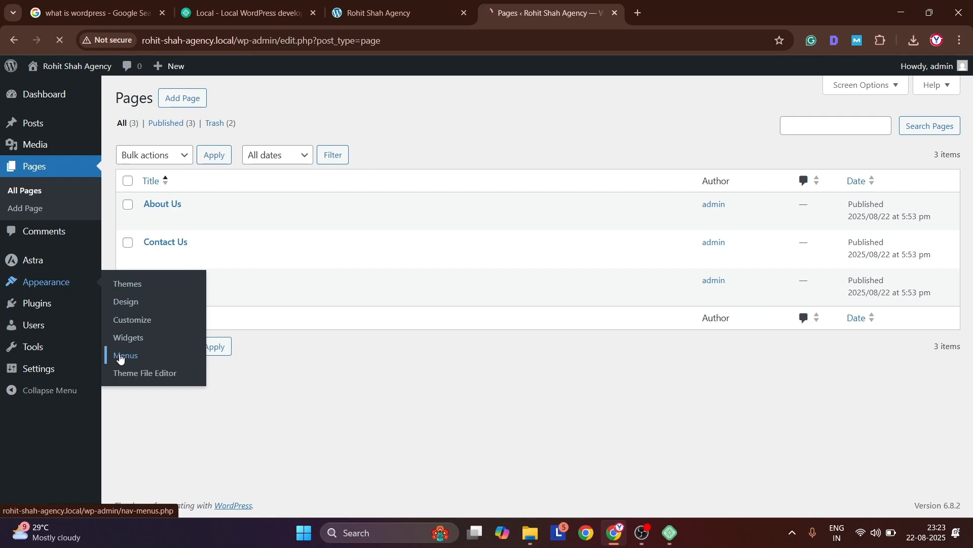
left_click(412, 244)
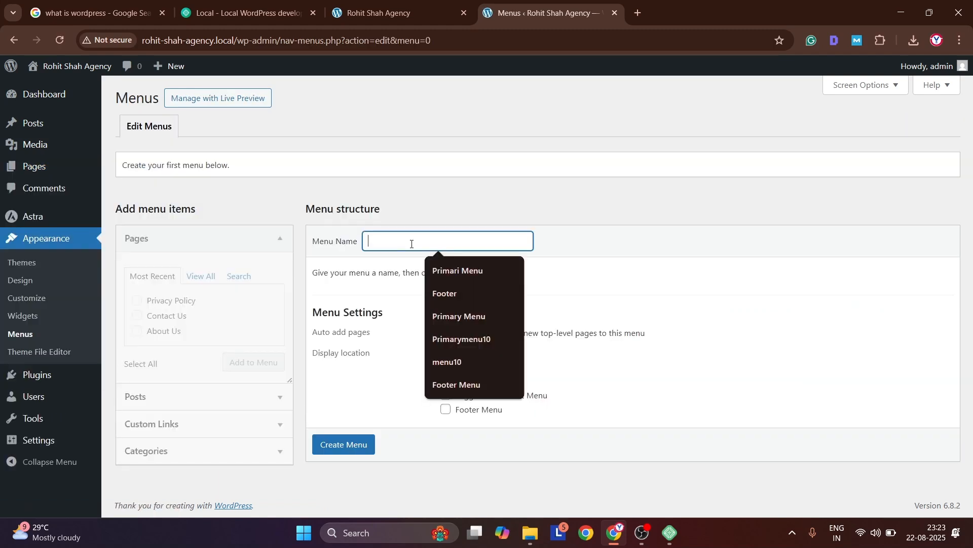
left_click(454, 315)
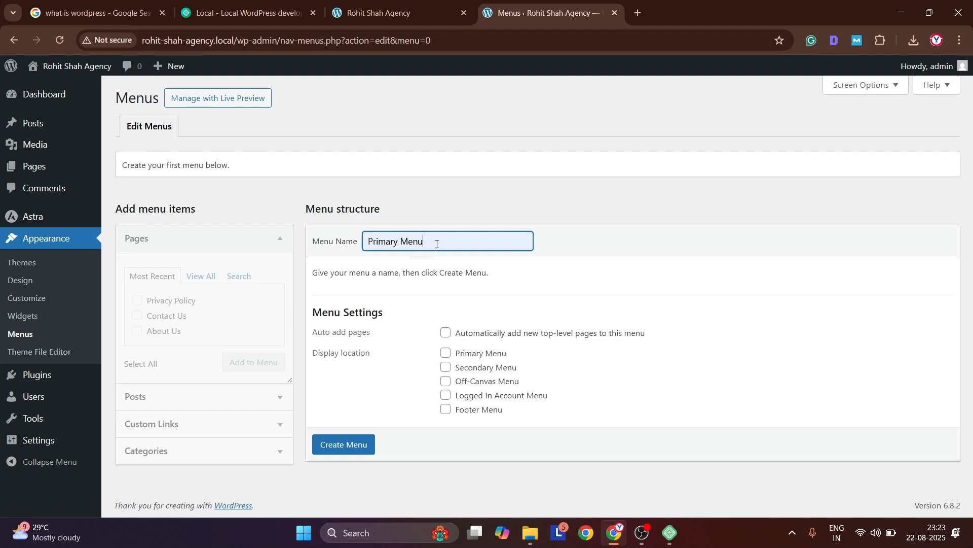
left_click(446, 335)
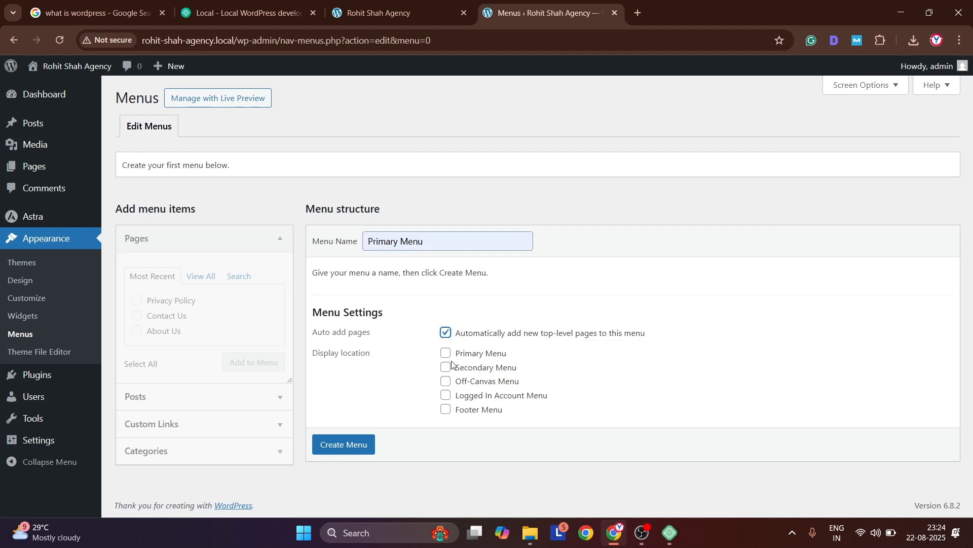
left_click(446, 354)
left_click(446, 389)
left_click(344, 444)
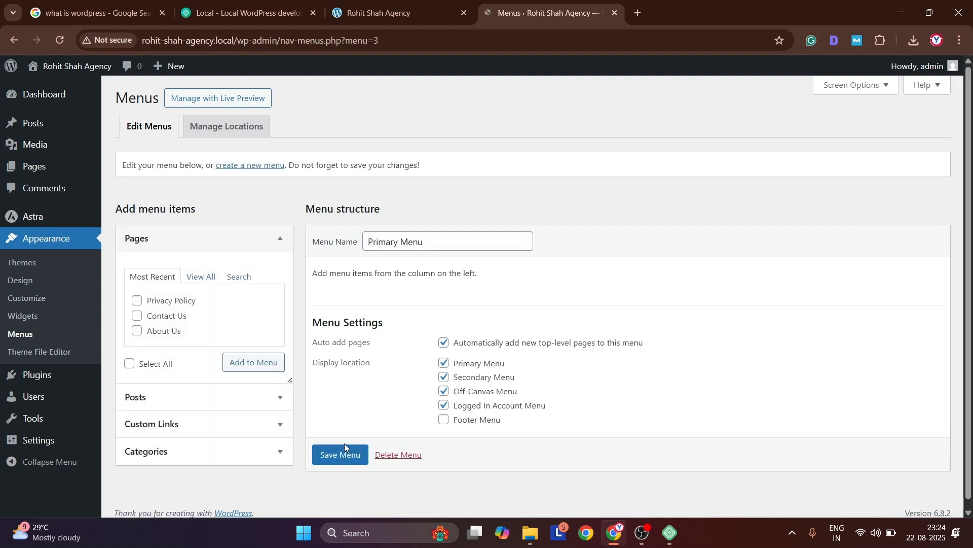
Add Home, About Us, Contact Us and Privacy Policy to the Primary Menu from the full page list
left_click(208, 277)
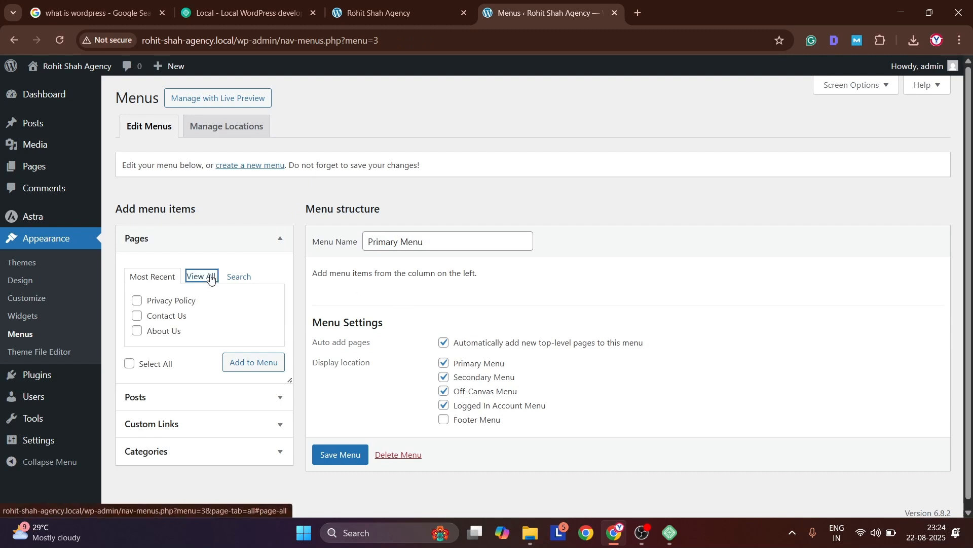
left_click(136, 301)
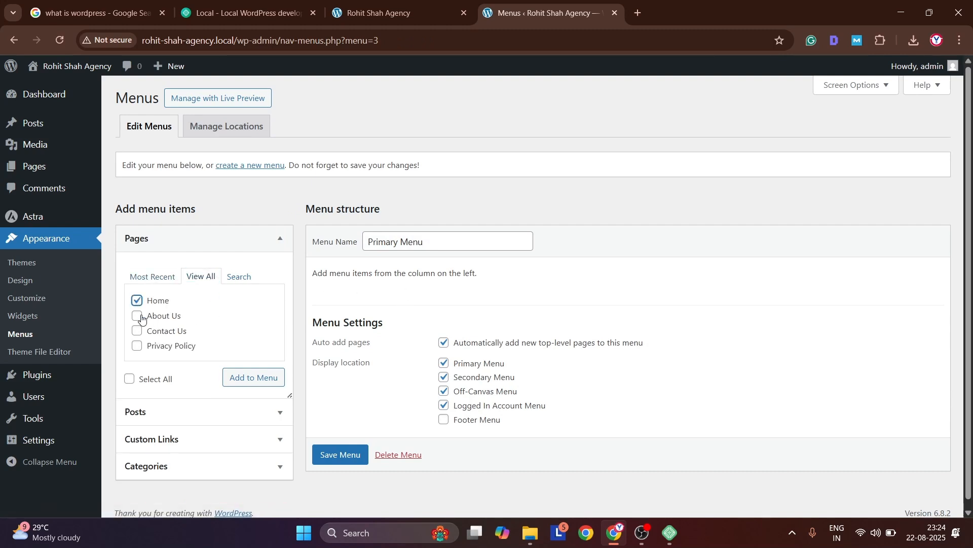
left_click(136, 332)
left_click(137, 346)
left_click(239, 374)
Save the Primary Menu with all four items marked in bulk select and check the reloaded public front page
left_click(323, 296)
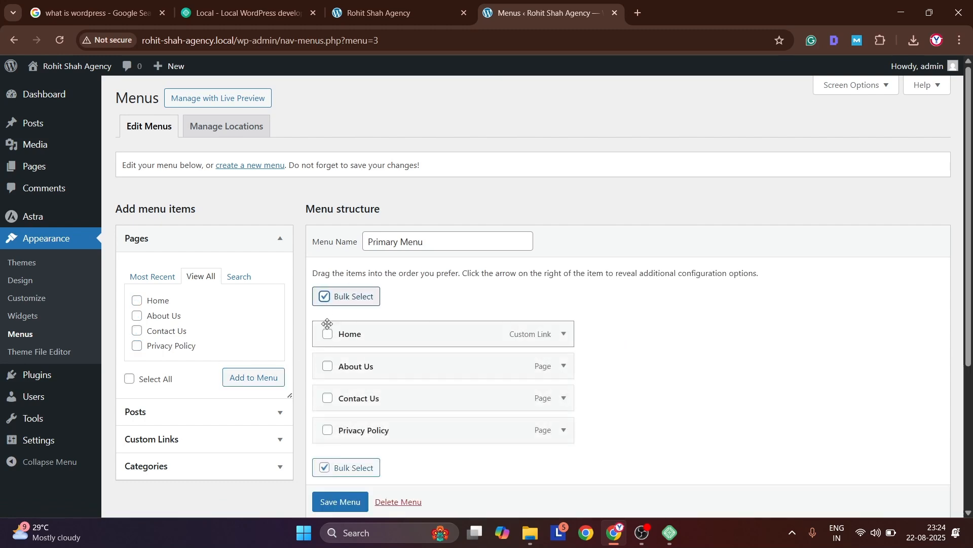
left_click(328, 334)
left_click(327, 368)
left_click(329, 399)
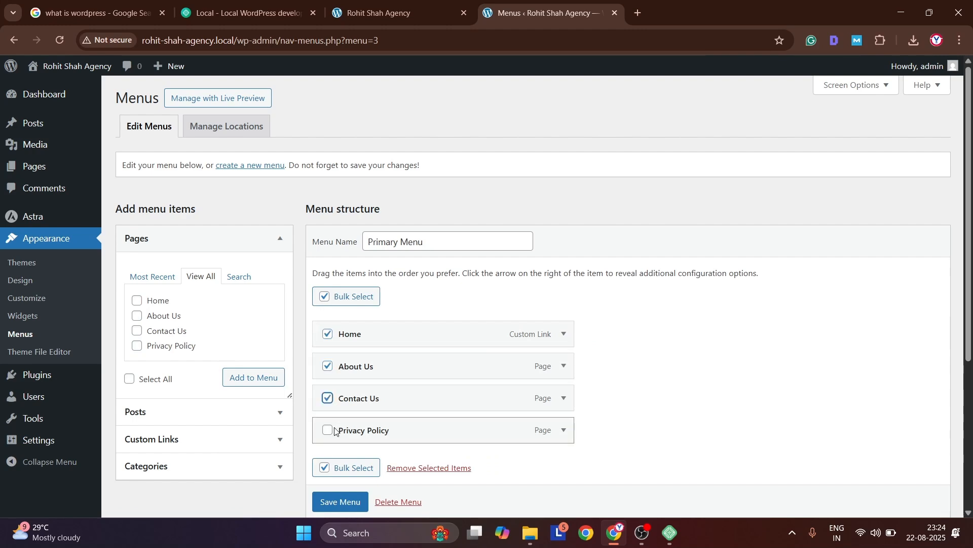
left_click(328, 431)
scroll(365, 390, "down", 3)
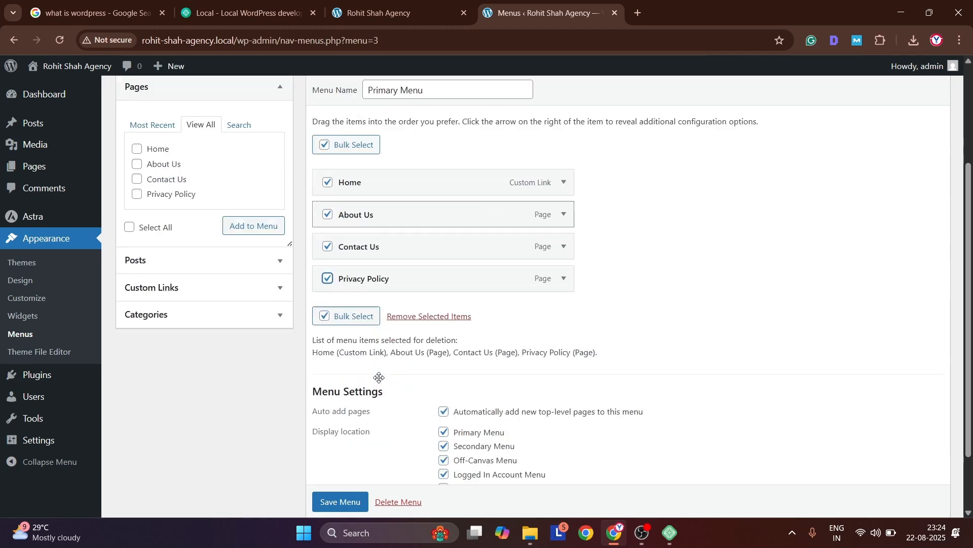
left_click(328, 506)
left_click(339, 461)
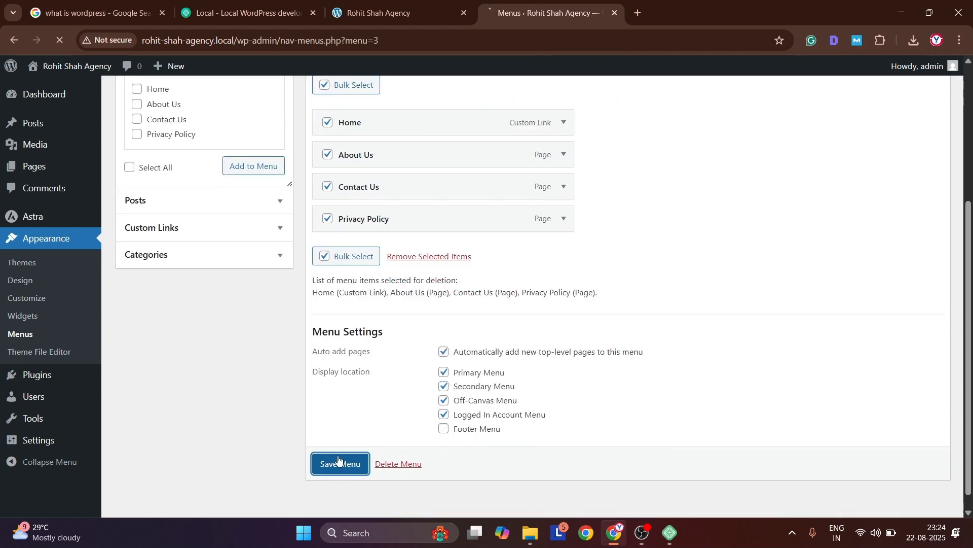
left_click(399, 4)
key("F5")
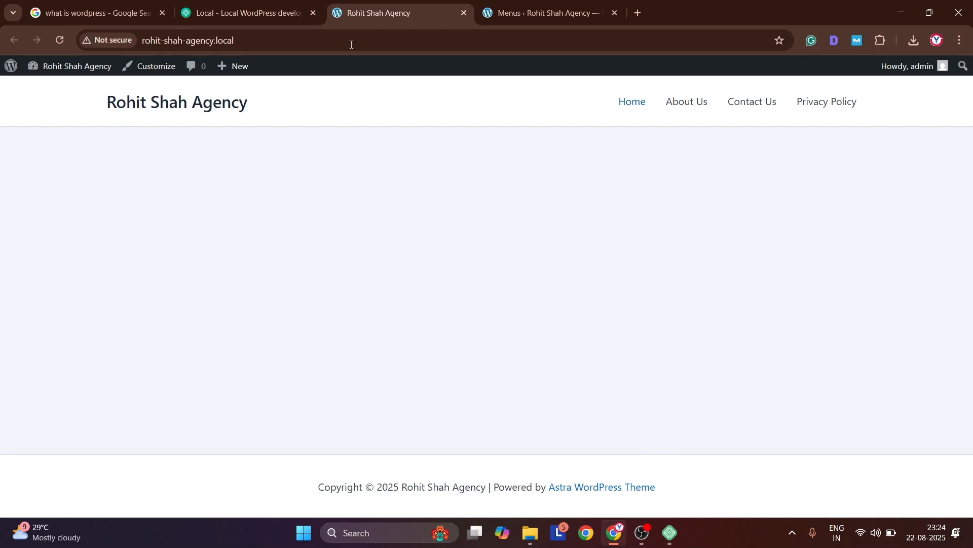
Return to the admin and search for "elementor" among the plugins available to add
left_click(526, 7)
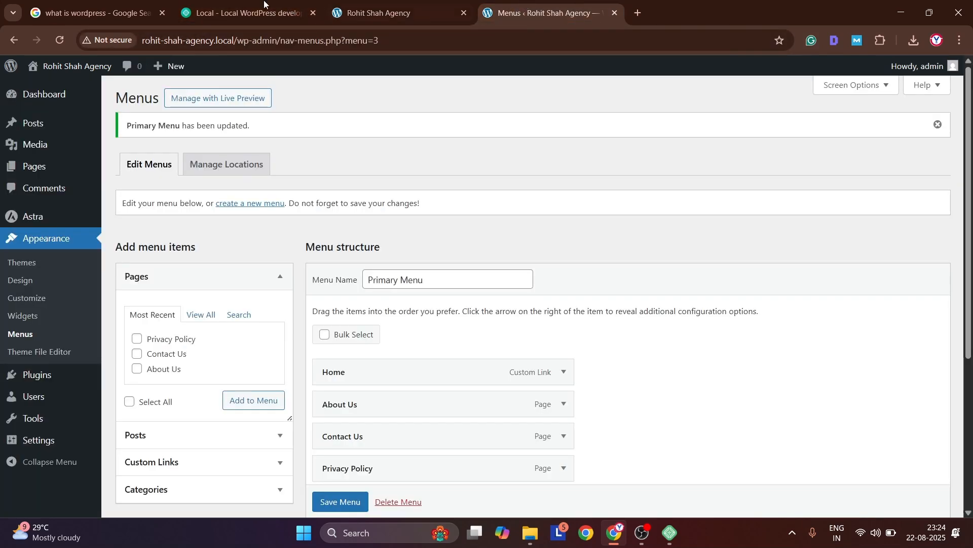
mouse_move(27, 376)
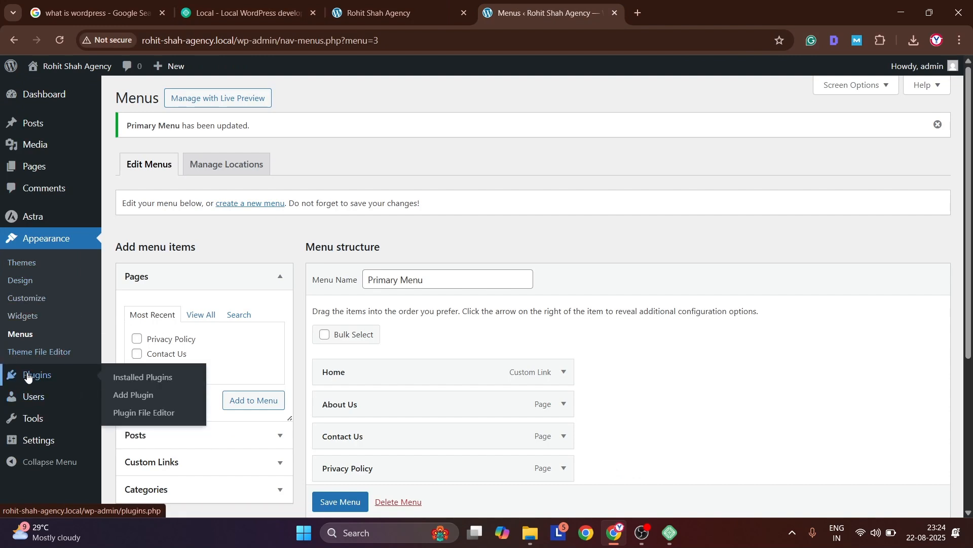
left_click(144, 395)
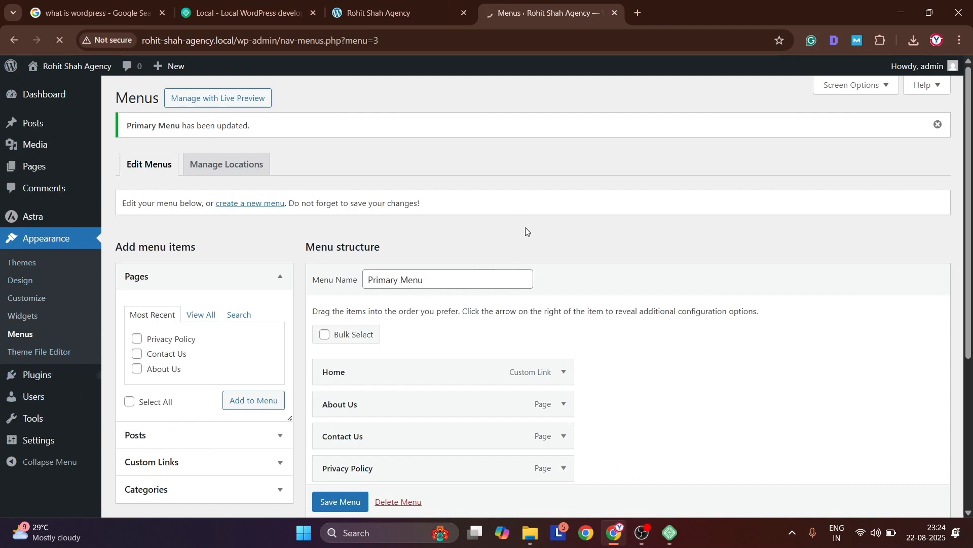
left_click(739, 131)
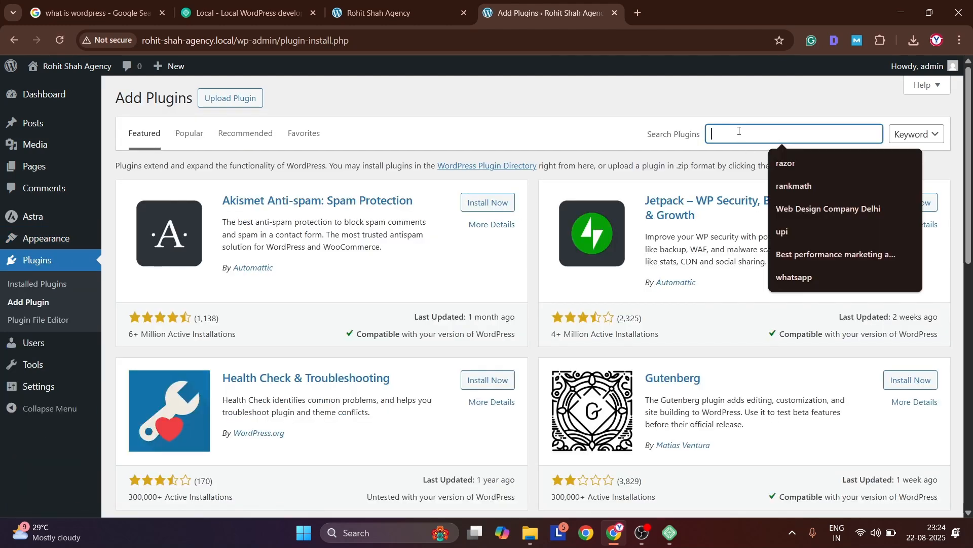
type("elementor")
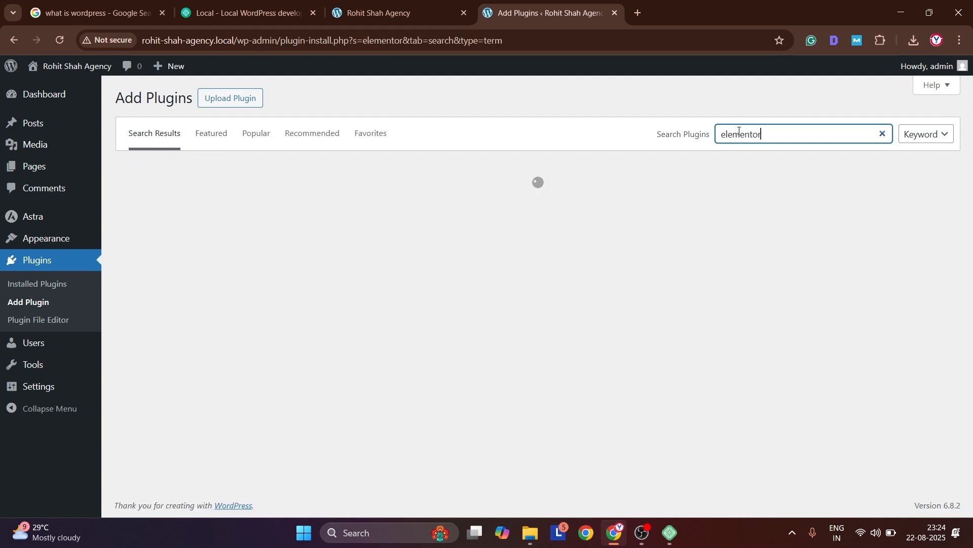
Open clickpeindia.com in a new browser tab as an example site
key("ctrl+t")
type("click")
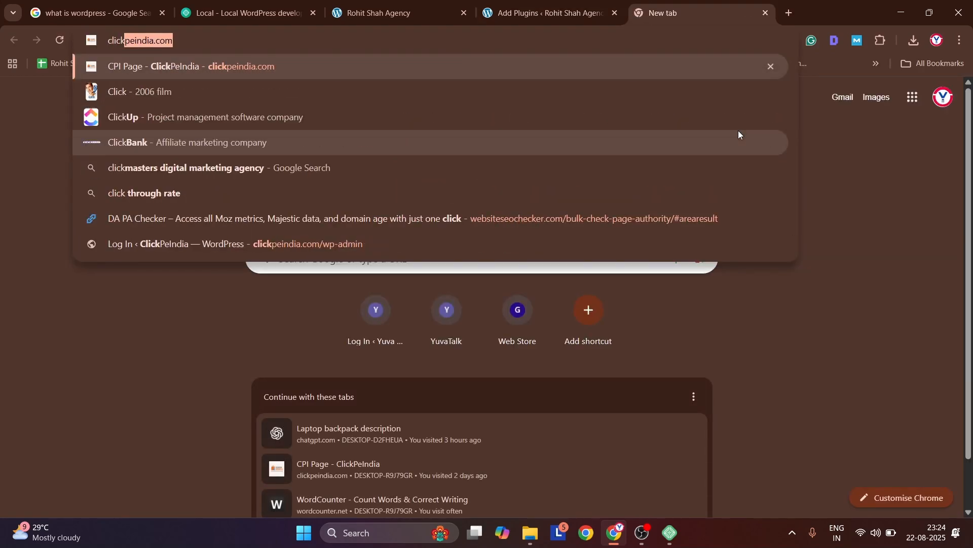
key("Return")
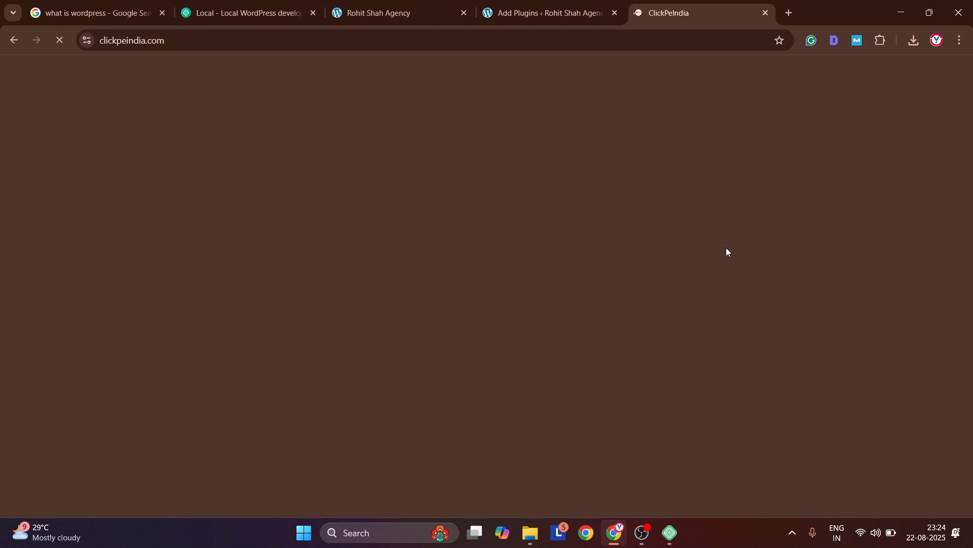
Open rohitshahagency.com in a new browser tab and look through its home page down to the footer as an example site
key("ctrl+t")
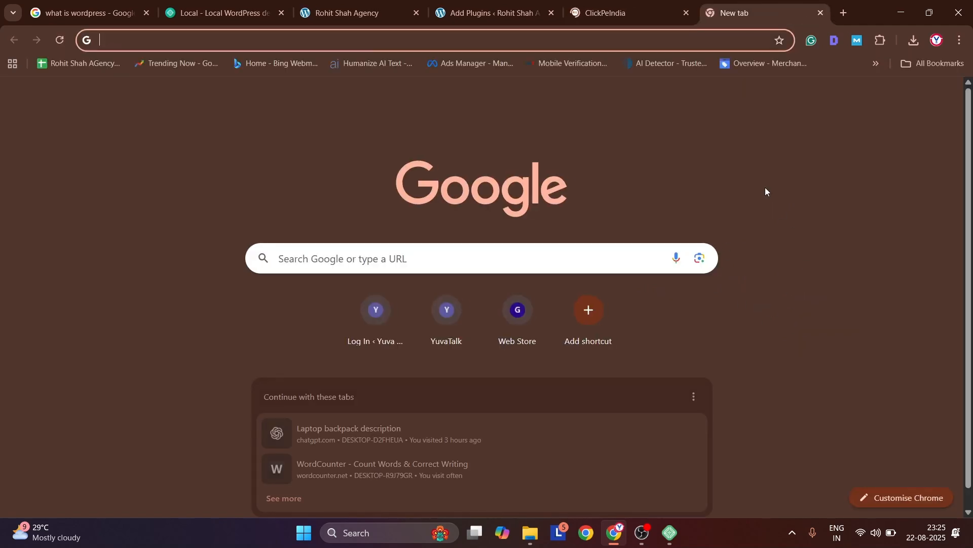
type("rohit")
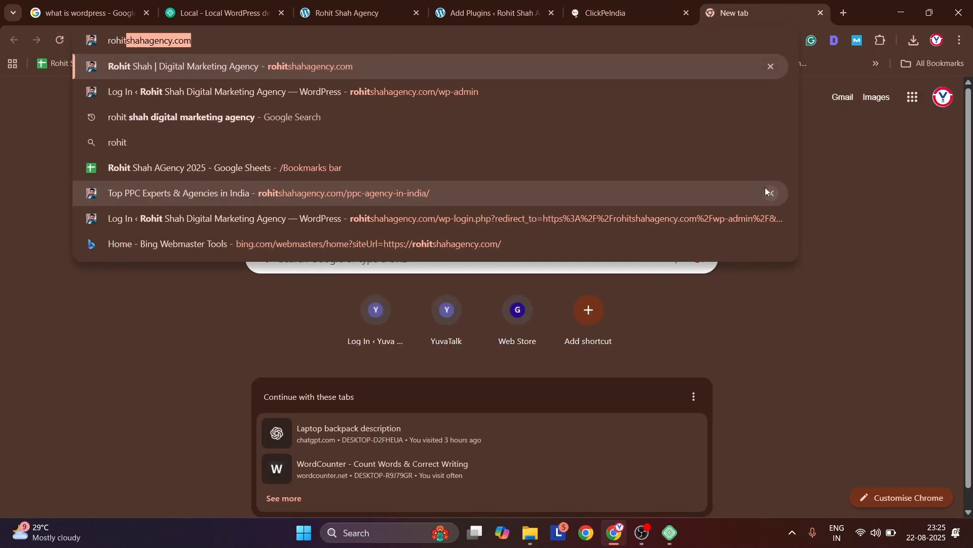
key("Return")
scroll(635, 220, "down", 10)
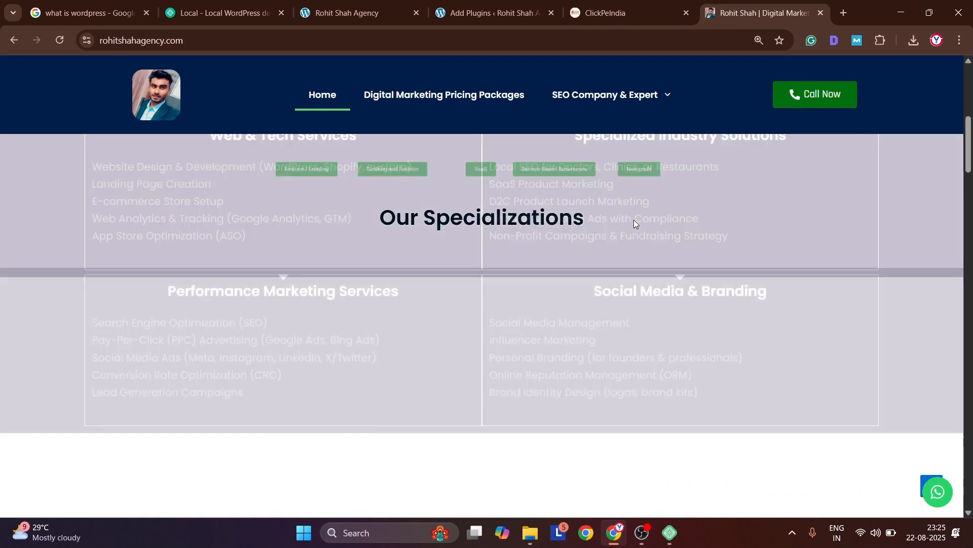
scroll(635, 220, "up", 6)
scroll(634, 220, "down", 20)
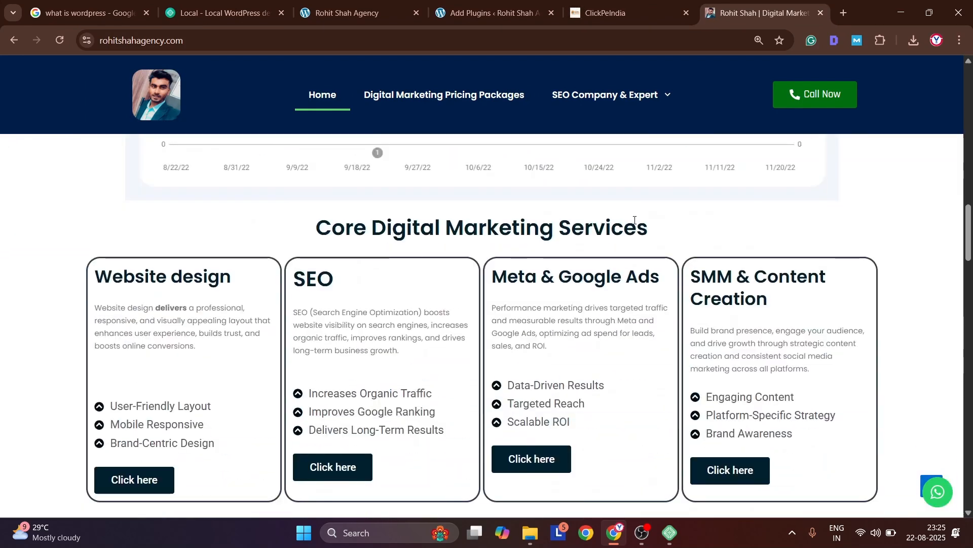
scroll(634, 220, "down", 20)
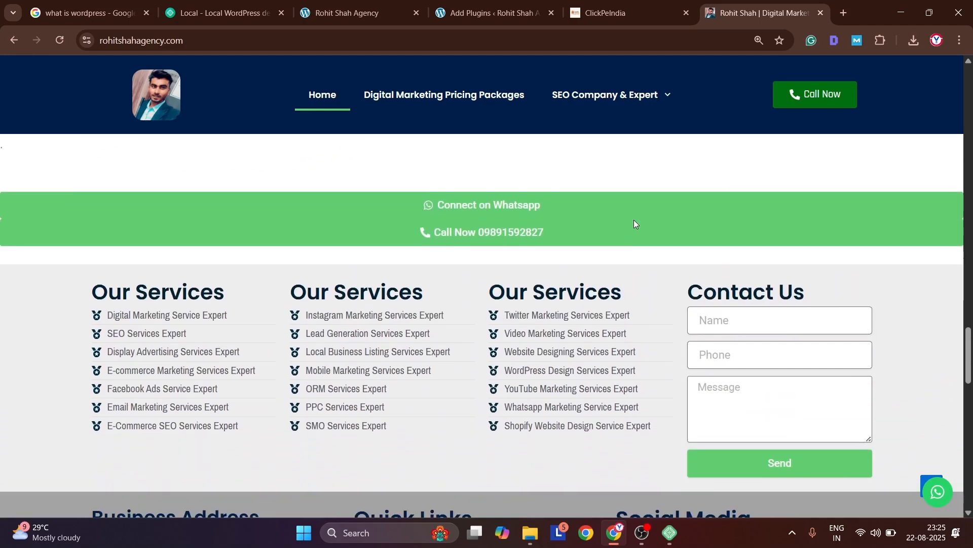
scroll(634, 224, "down", 5)
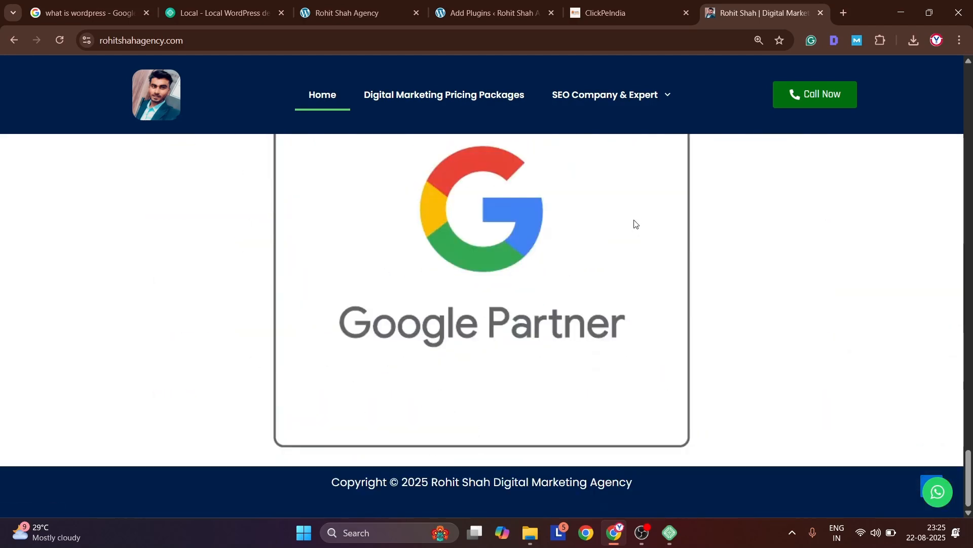
Open delhimarketing.in in another new browser tab and examine its home page sections down to the footer
key("ctrl+t")
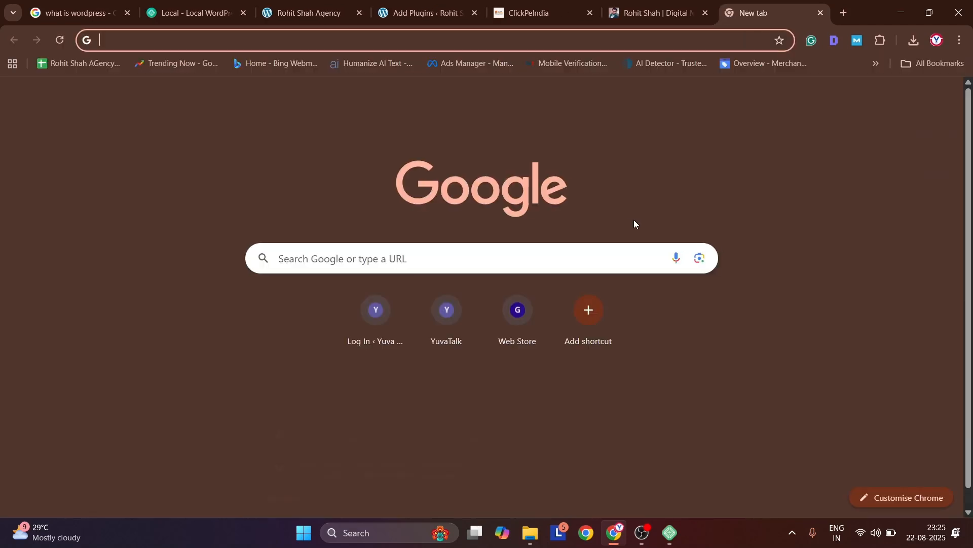
type("delhi")
key("Return")
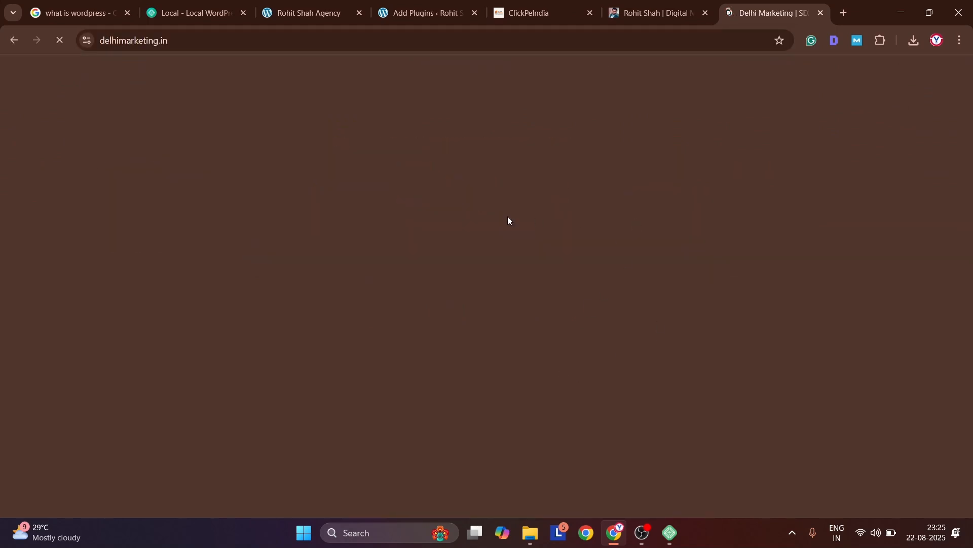
scroll(496, 289, "down", 10)
scroll(498, 290, "down", 20)
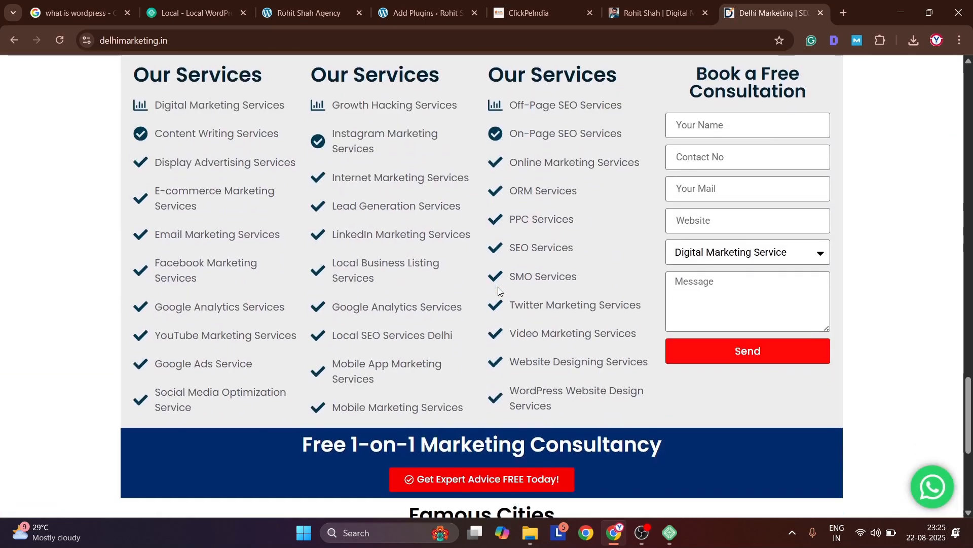
scroll(498, 286, "down", 6)
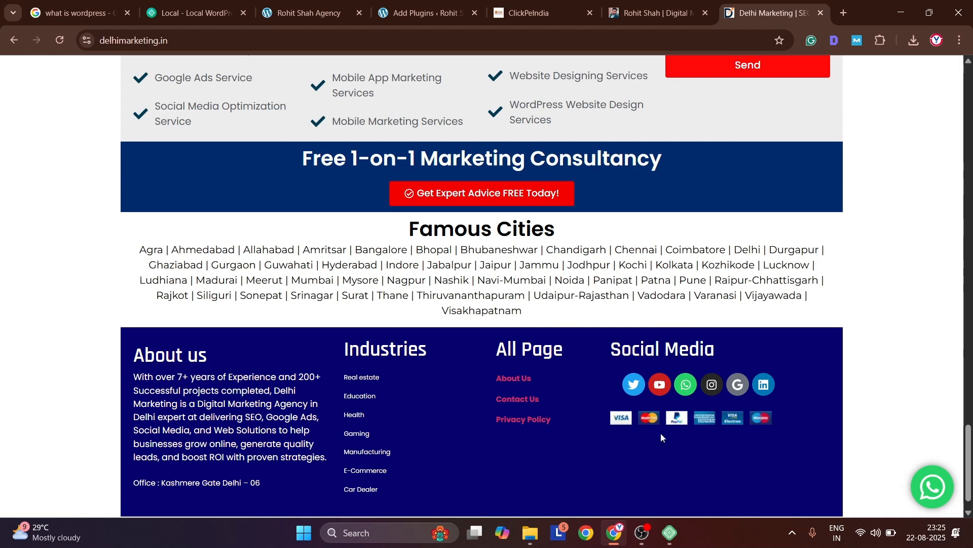
Return to the plugin search results in the site admin, then install and activate Elementor Website Builder
left_click(428, 12)
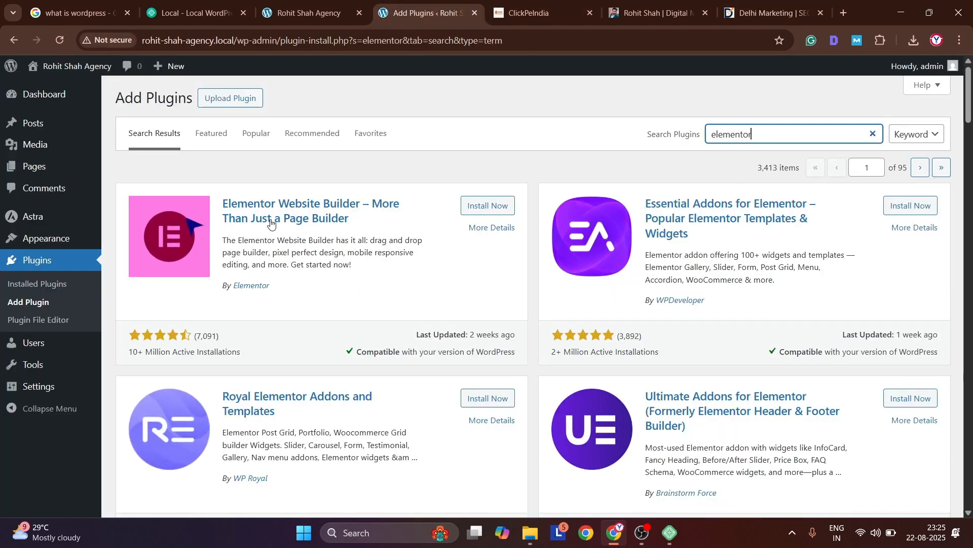
left_click(487, 213)
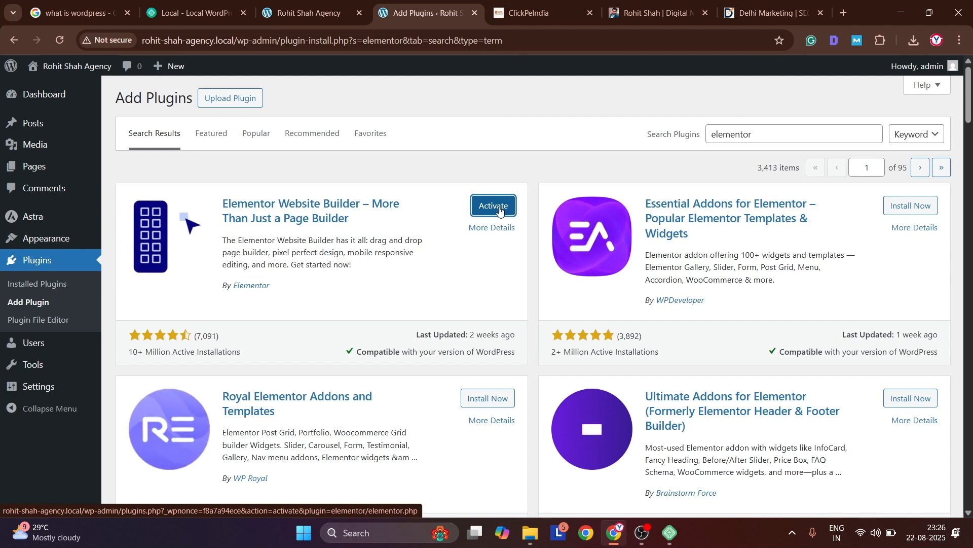
left_click(499, 209)
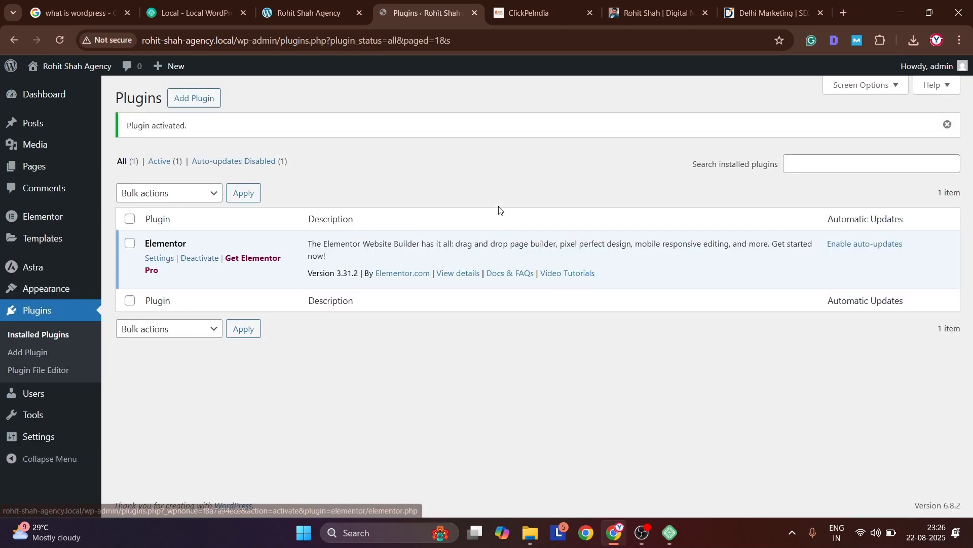